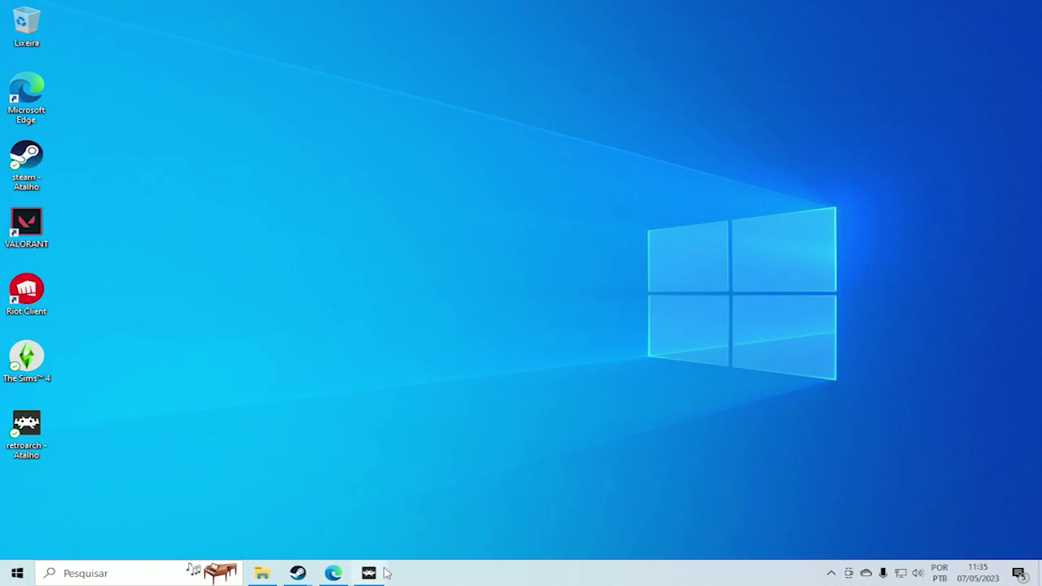
pyautogui.click(376, 574)
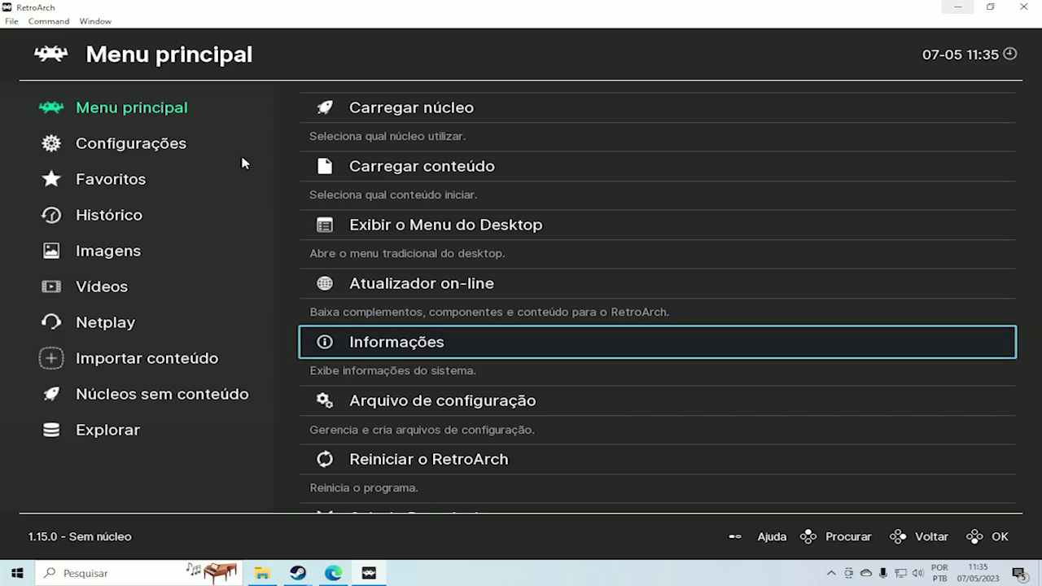
pyautogui.click(957, 7)
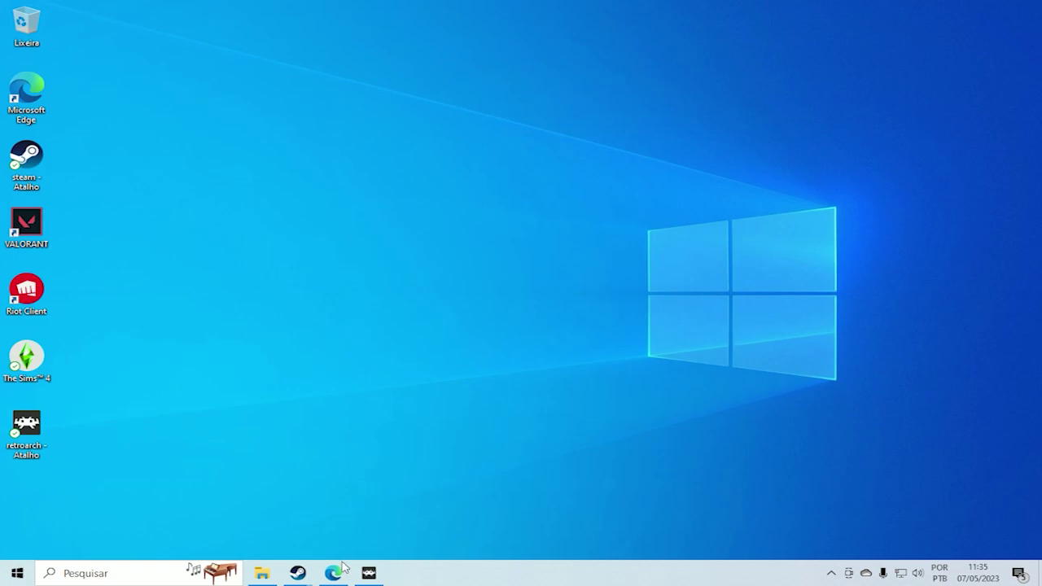
# - Switch to Microsoft Edge, replace the RetroArch page with a new tab, and search the web for "vigem"
pyautogui.moveTo(334, 573)
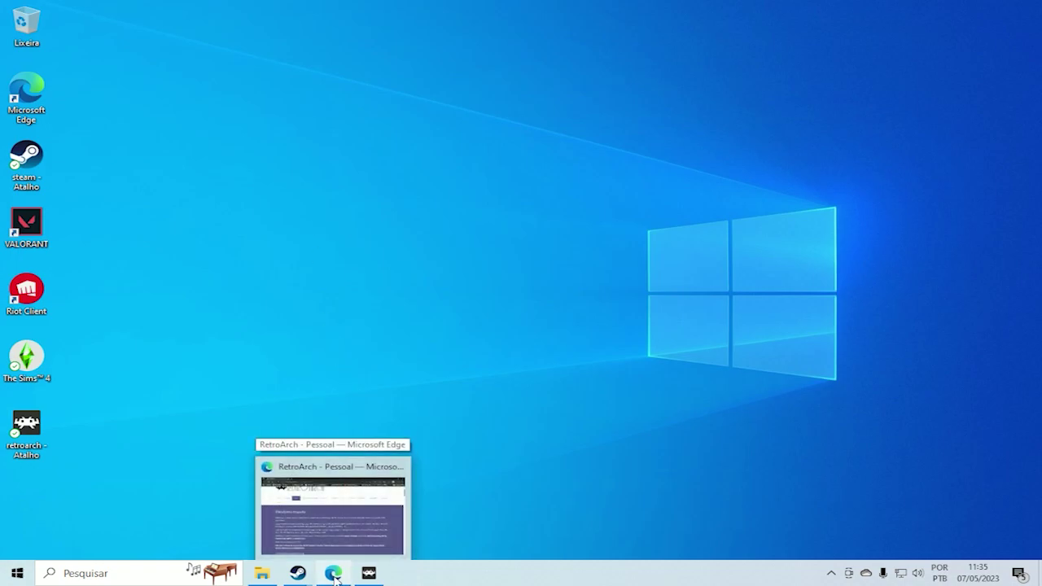
pyautogui.click(334, 574)
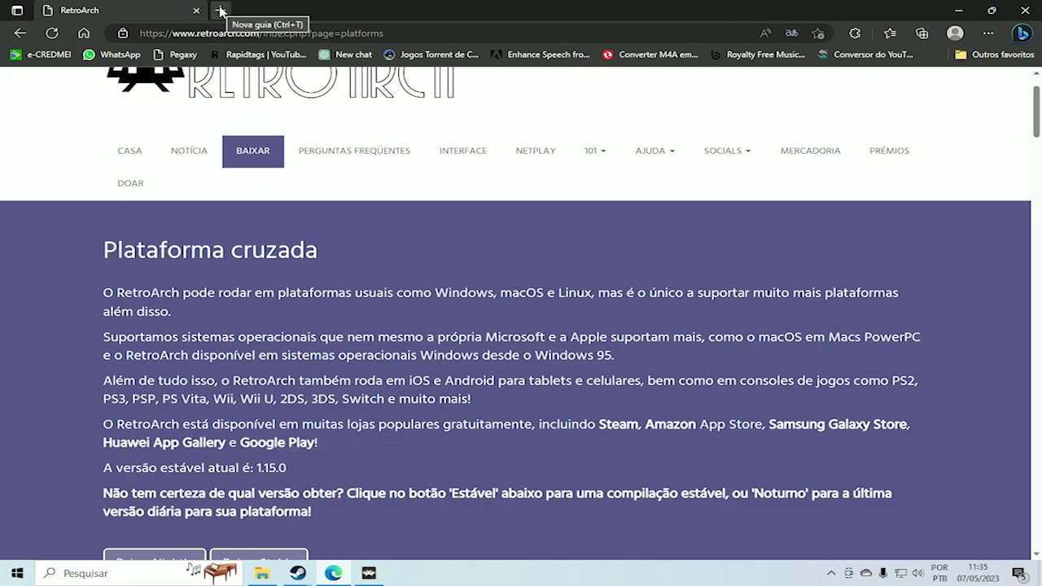
pyautogui.click(221, 11)
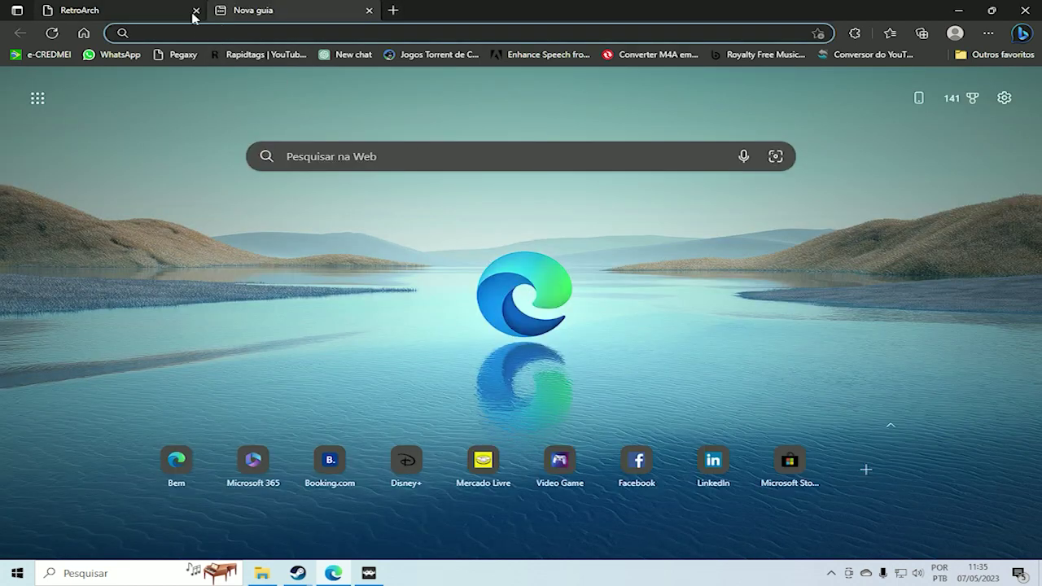
pyautogui.click(195, 11)
pyautogui.click(326, 151)
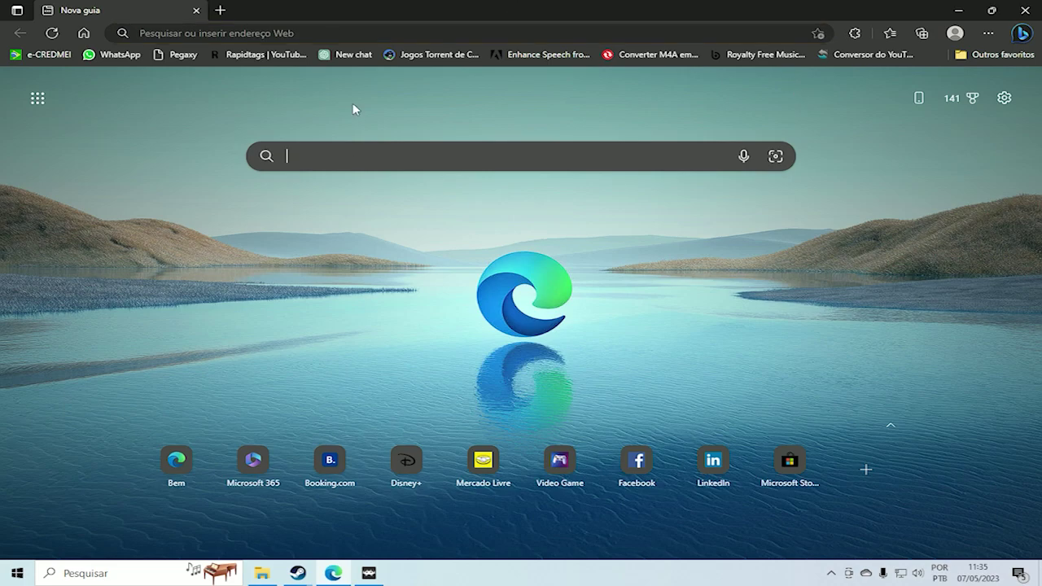
pyautogui.write('vi')
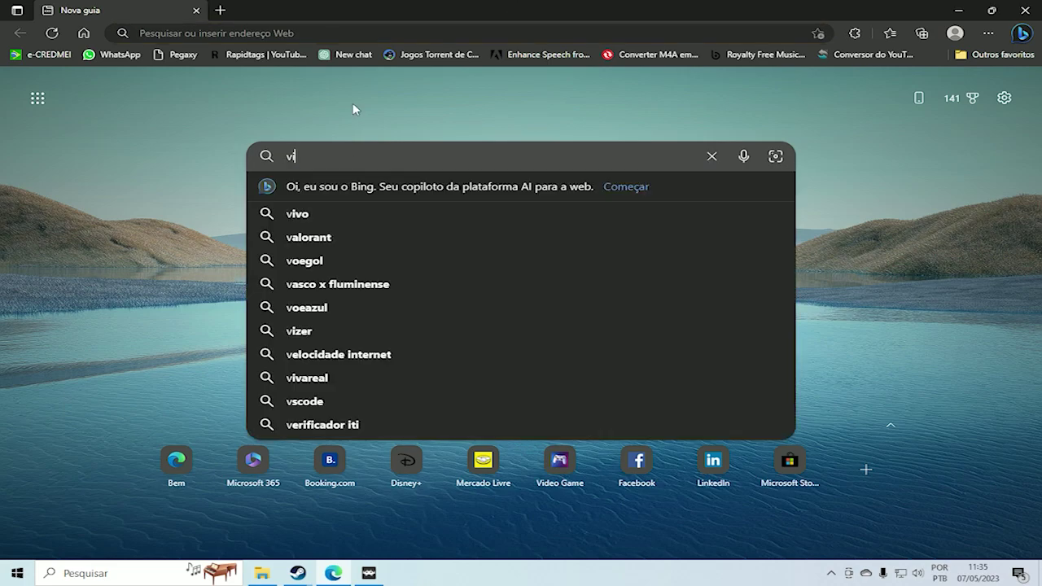
pyautogui.write('gem')
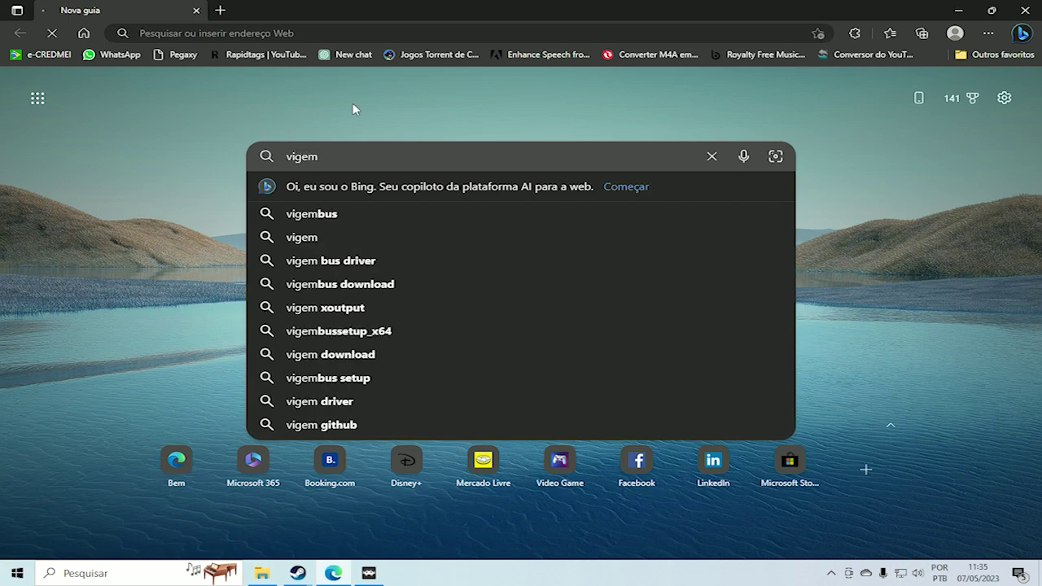
pyautogui.press('Return')
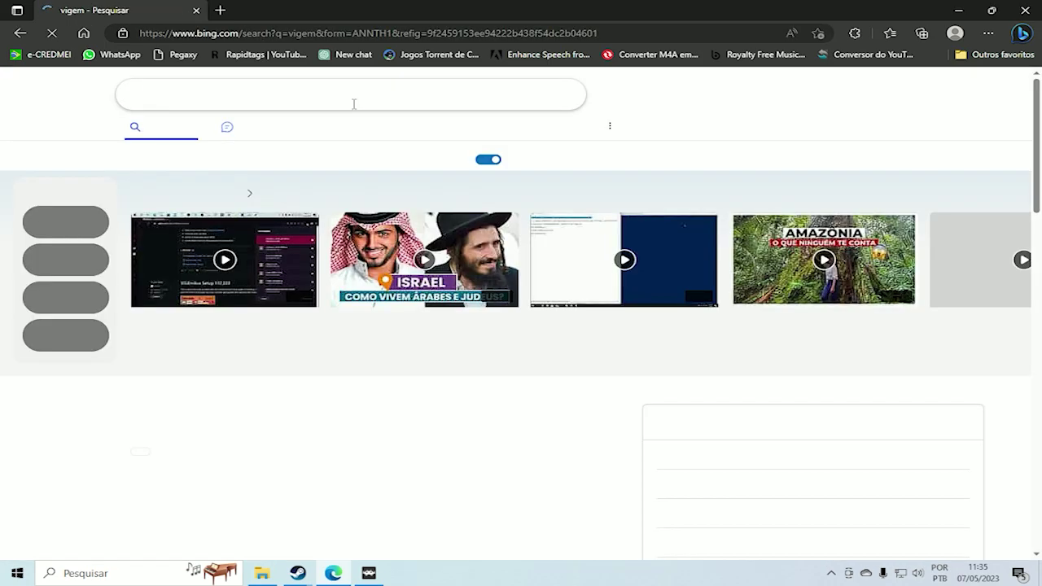
# - Open the vigem.org Downloads page from the search results and follow the ViGEm Bus Driver Setup download to its GitHub releases
pyautogui.click(225, 421)
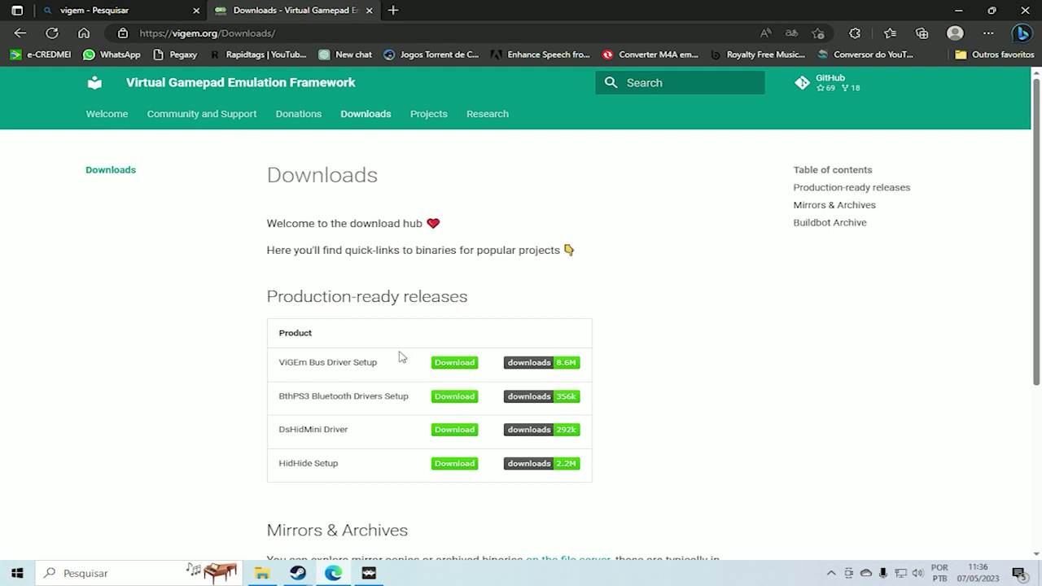
pyautogui.moveTo(280, 362); pyautogui.dragTo(371, 361)
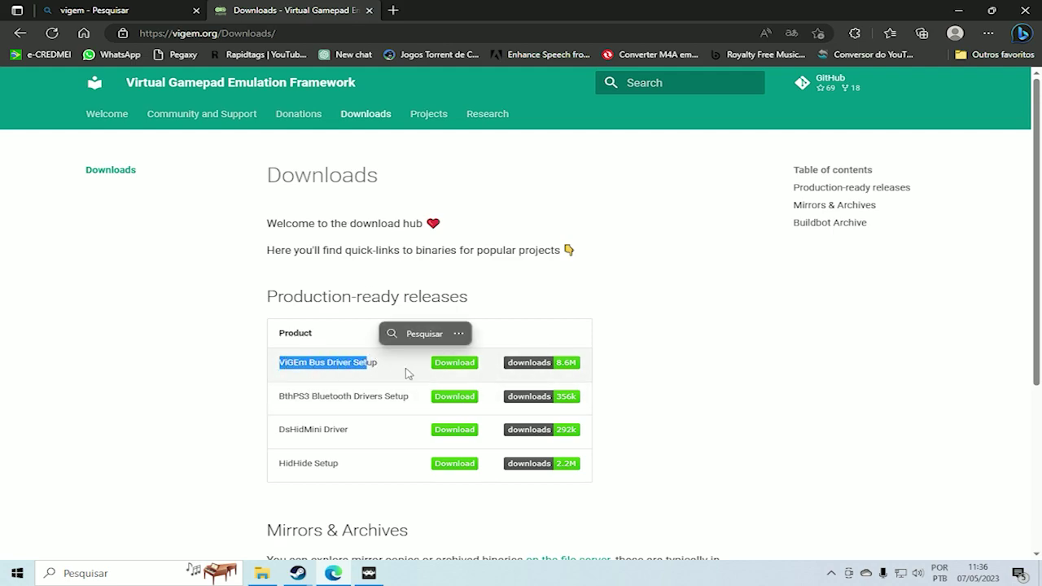
pyautogui.click(454, 363)
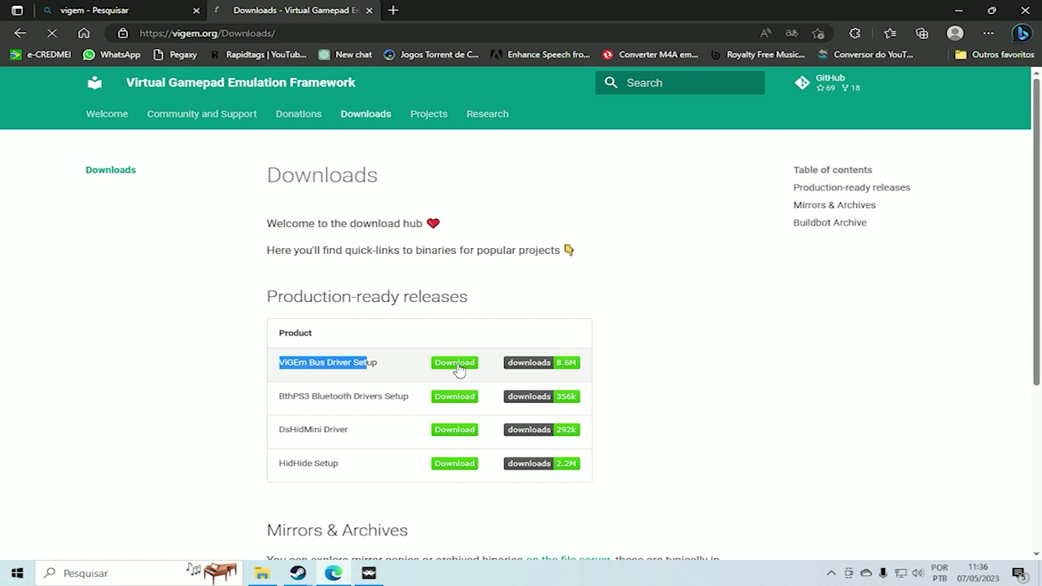
# - Download ViGEmBus_1.21.442_x64_x86_arm64.exe from the assets of the latest ViGEmBus release
pyautogui.scroll(-1, 388, 335)
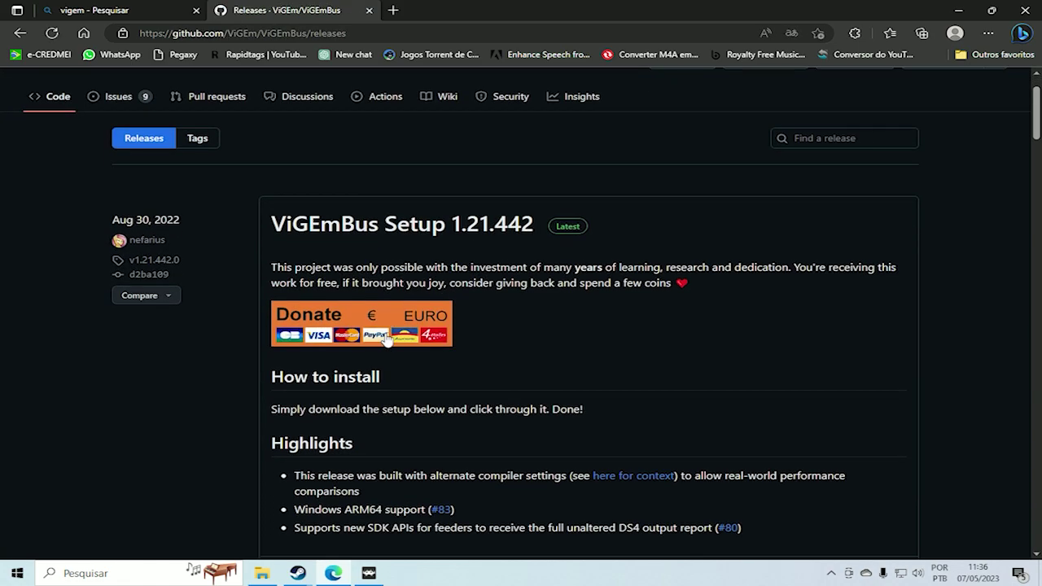
pyautogui.scroll(-3, 387, 340)
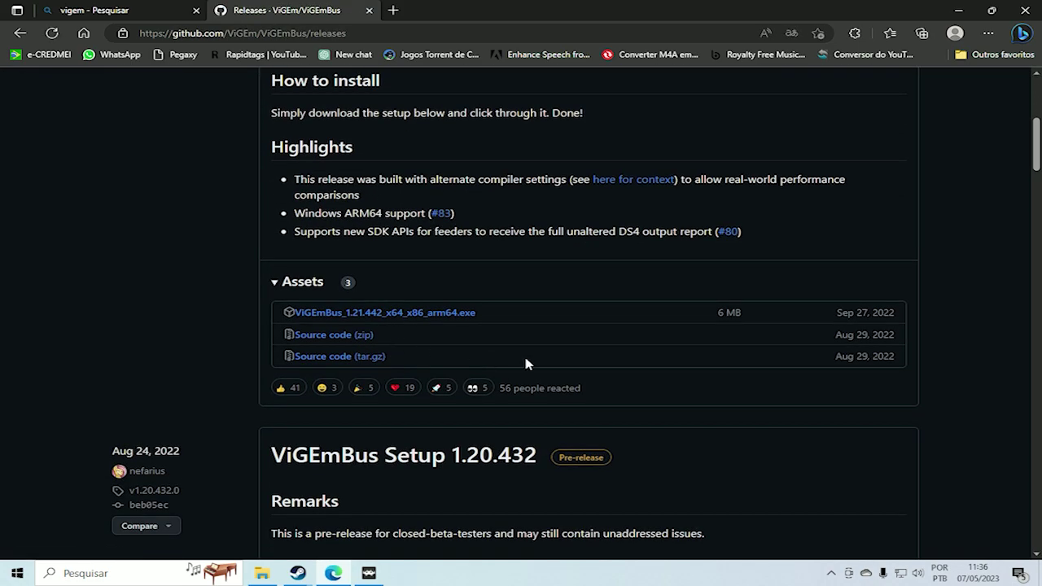
pyautogui.scroll(2, 525, 364)
pyautogui.scroll(2, 525, 362)
pyautogui.scroll(-2, 367, 354)
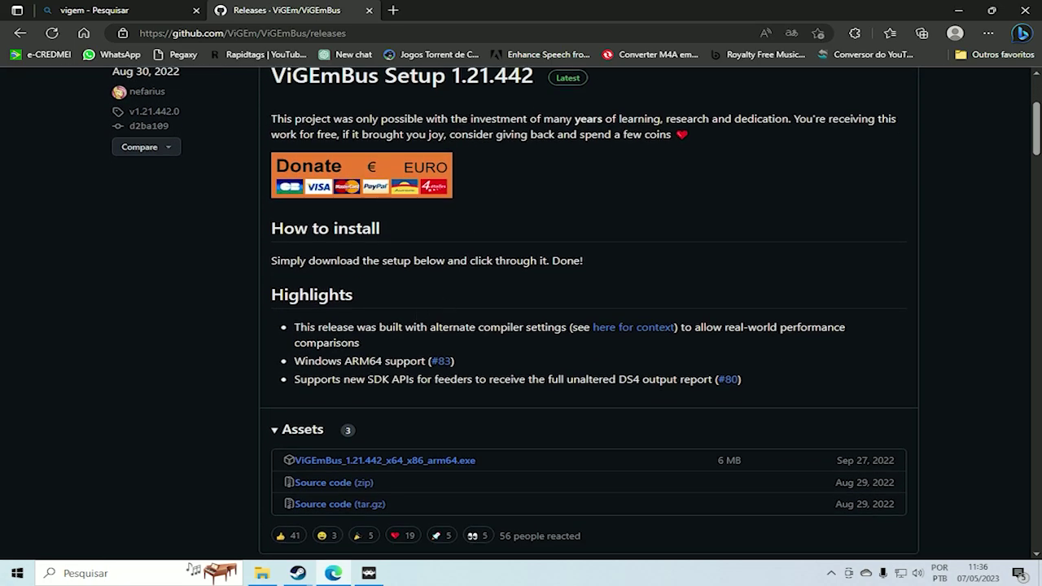
pyautogui.click(331, 463)
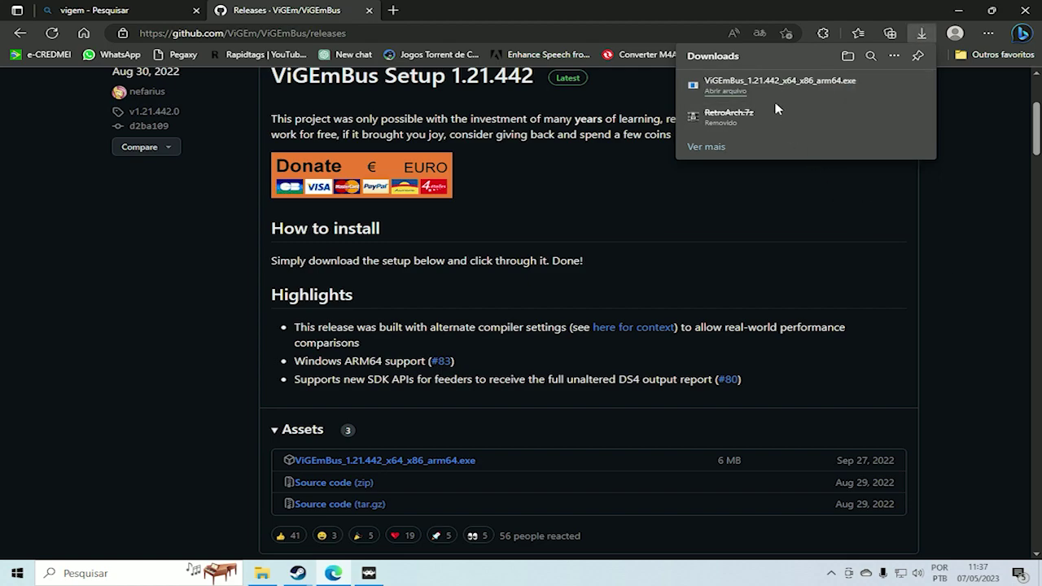
# - Run the downloaded ViGEmBus installer, agree to the license terms, allow the system changes, and complete the setup in the default folder
pyautogui.click(769, 91)
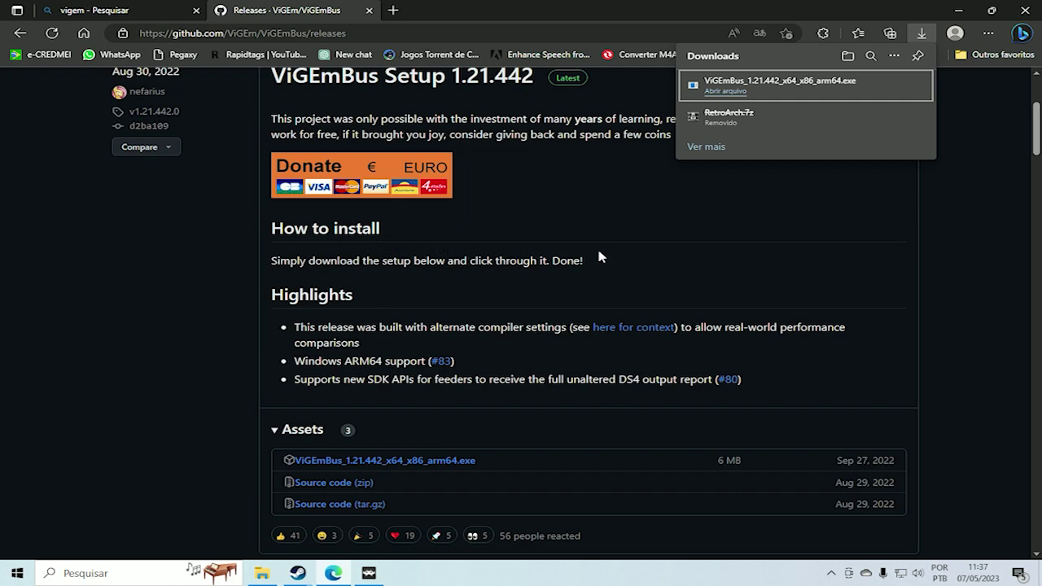
pyautogui.click(964, 9)
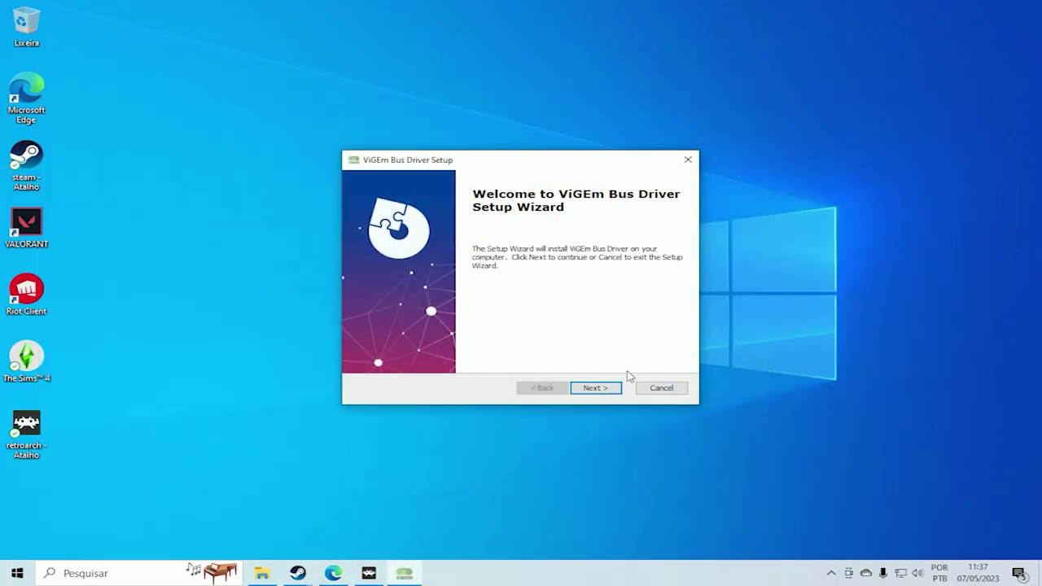
pyautogui.click(600, 390)
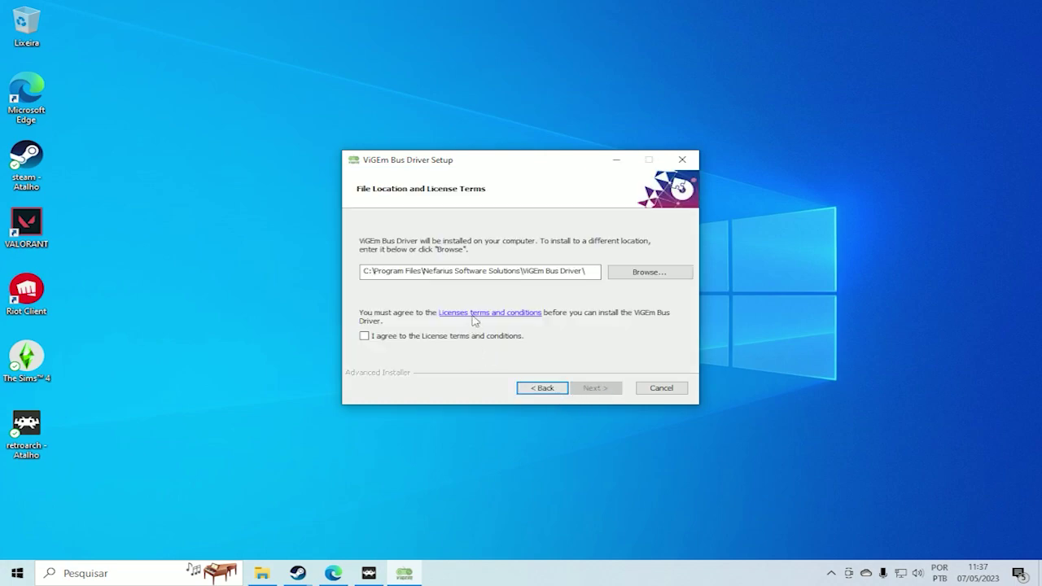
pyautogui.click(365, 336)
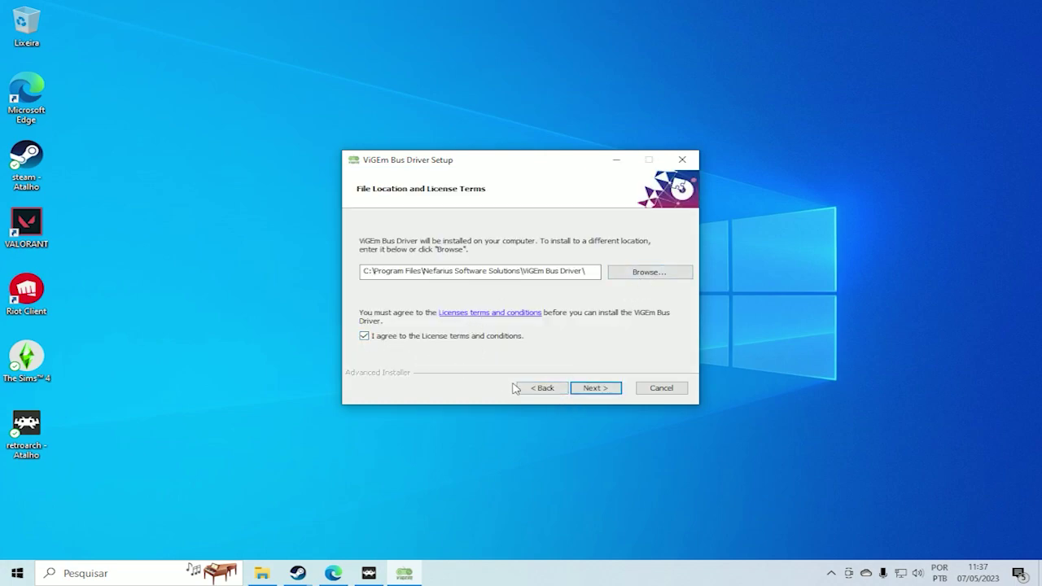
pyautogui.click(592, 390)
pyautogui.click(599, 389)
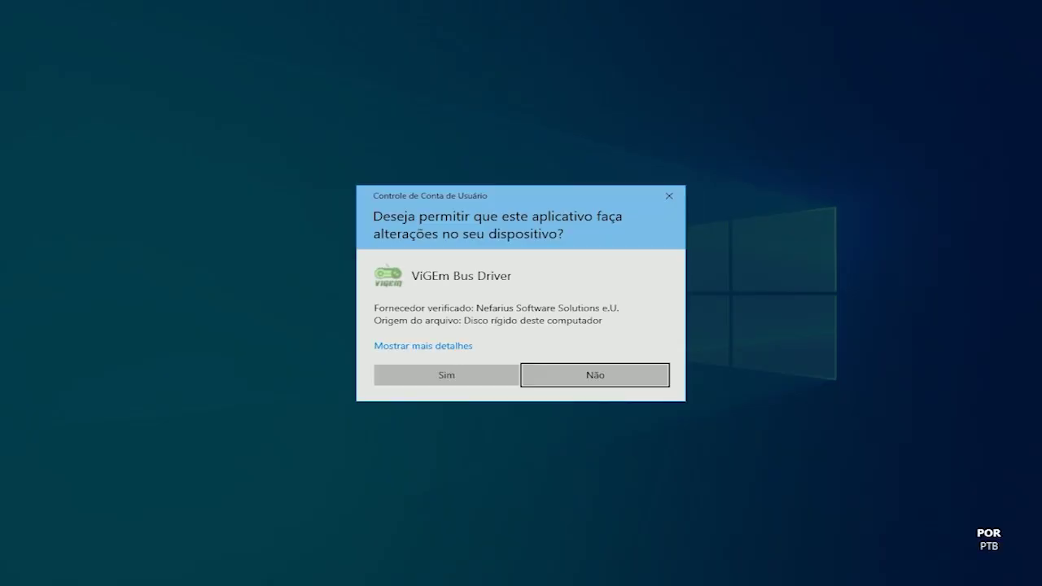
pyautogui.click(446, 376)
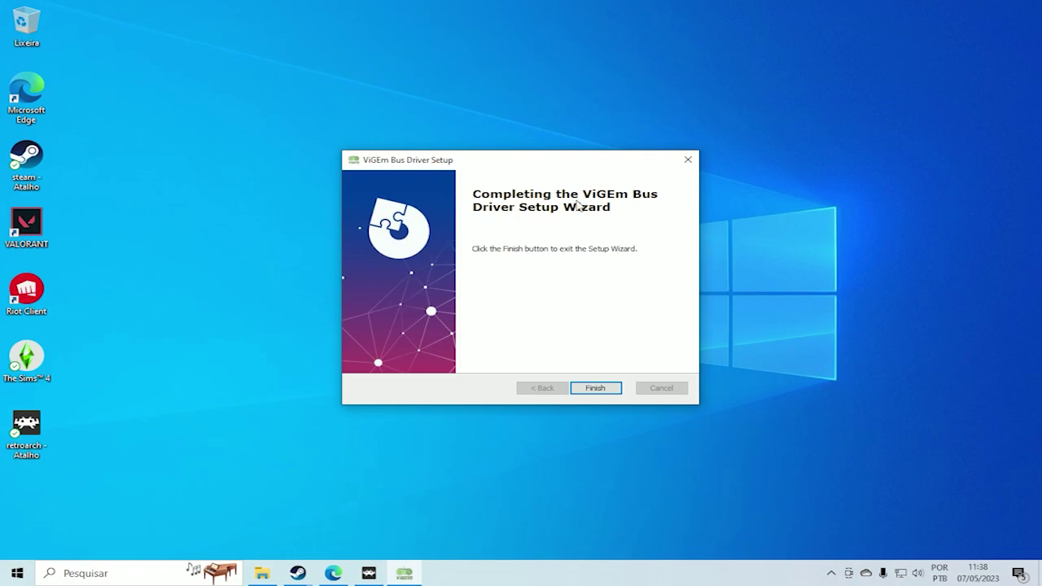
pyautogui.click(593, 390)
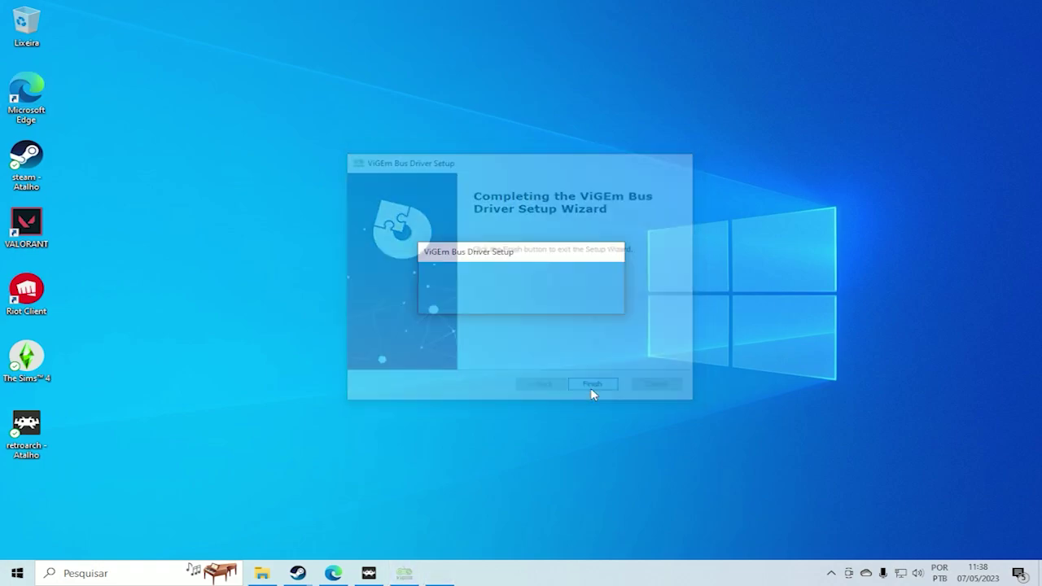
# - Return to Microsoft Edge, search for "xoutput", and download XOutput.zip from its SourceForge project page
pyautogui.click(332, 573)
pyautogui.click(371, 32)
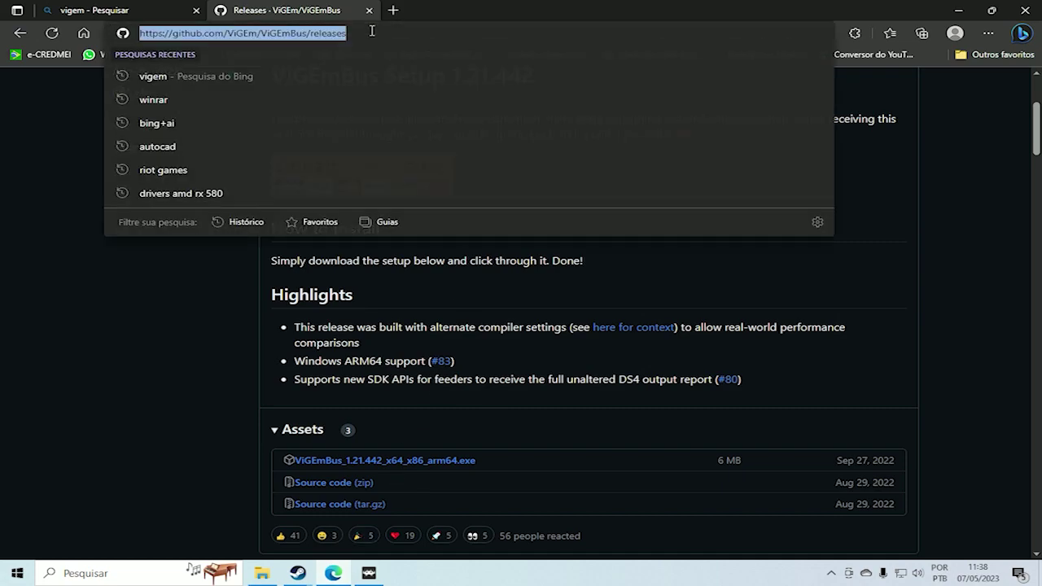
pyautogui.write('xout')
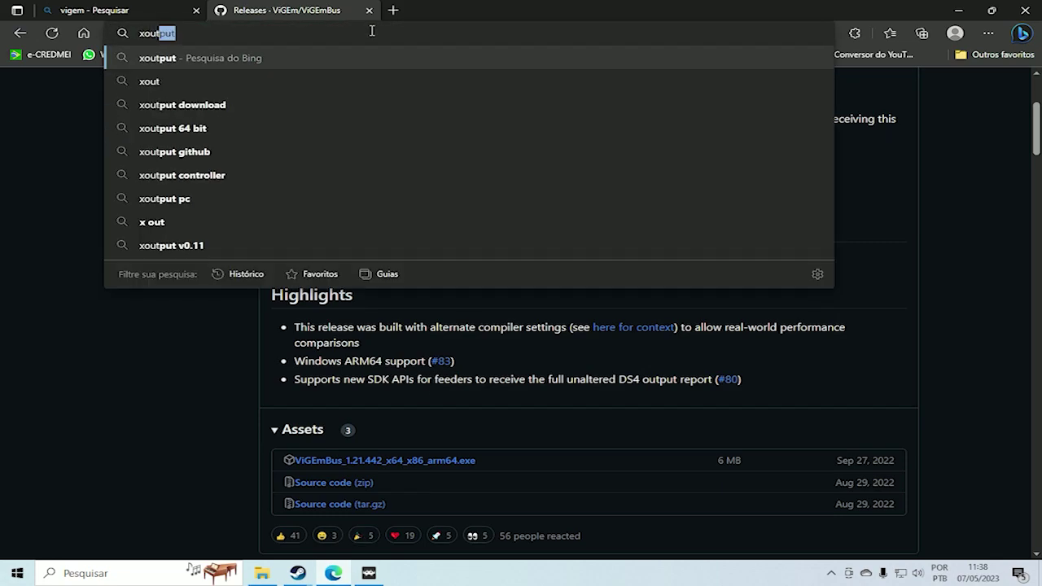
pyautogui.press('Return')
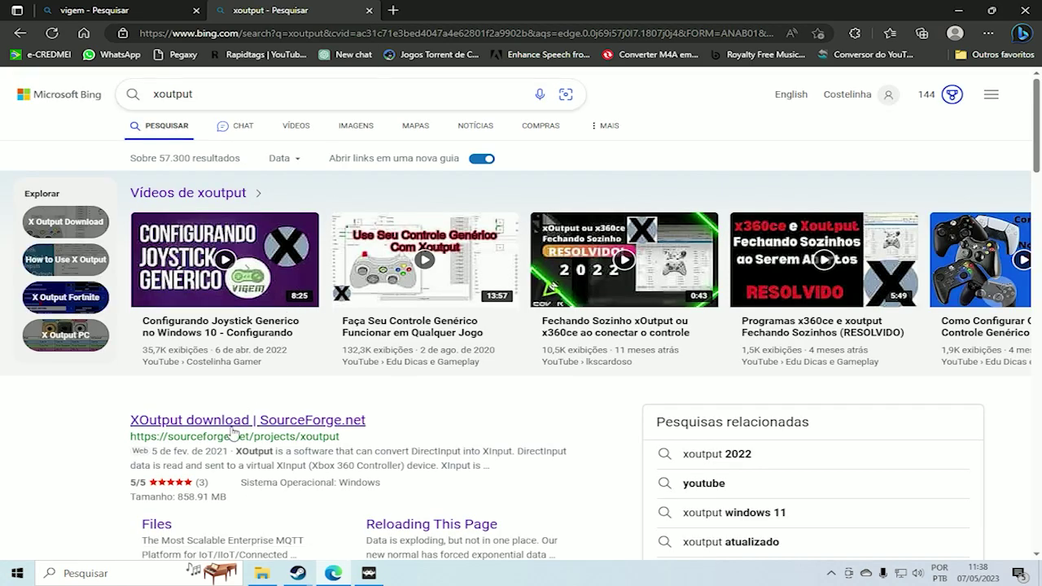
pyautogui.click(235, 421)
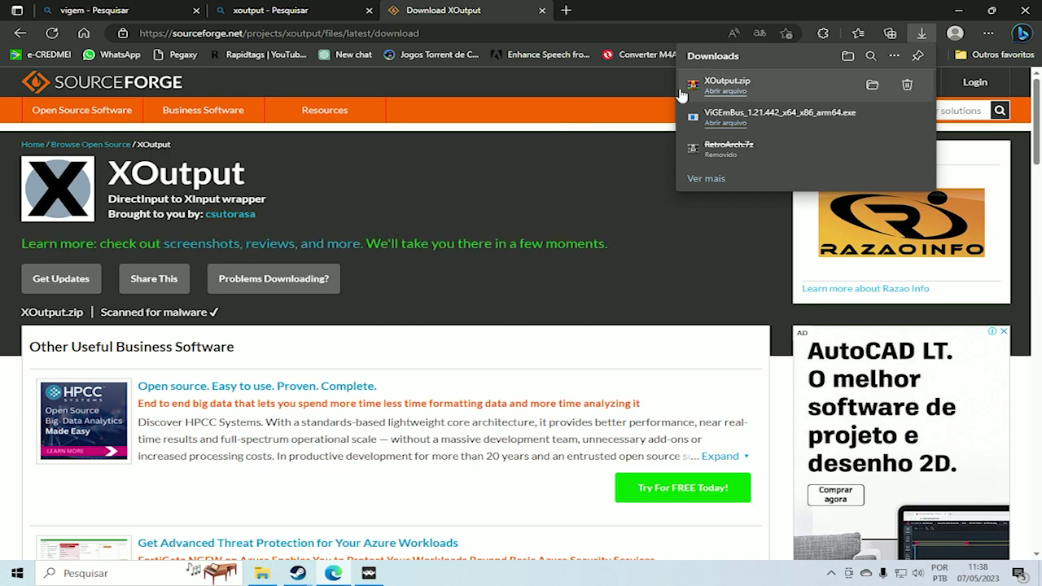
pyautogui.click(960, 10)
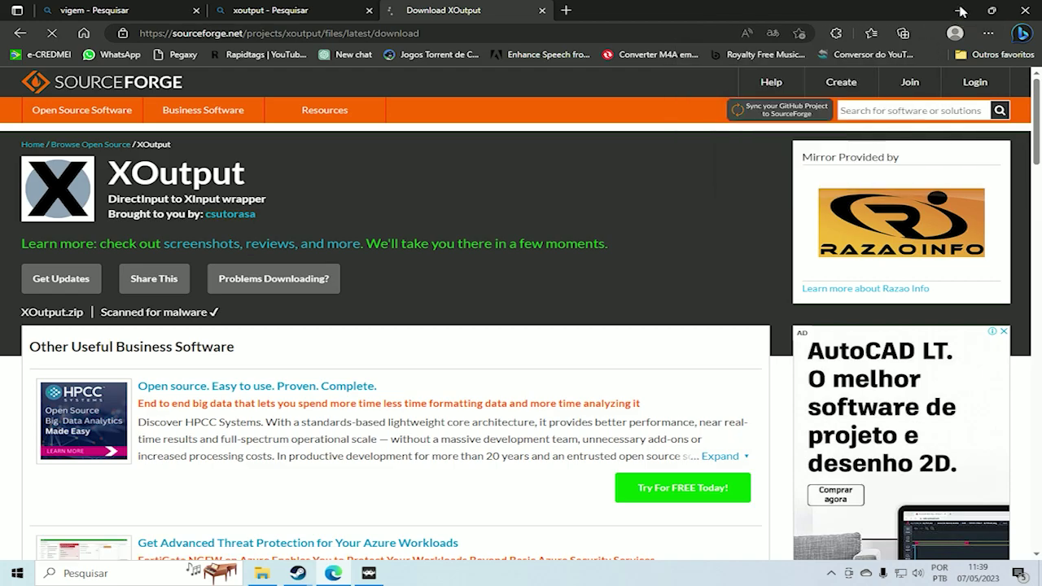
# - In File Explorer's Downloads folder, extract the XOutput archive into its own XOutput folder
pyautogui.click(268, 571)
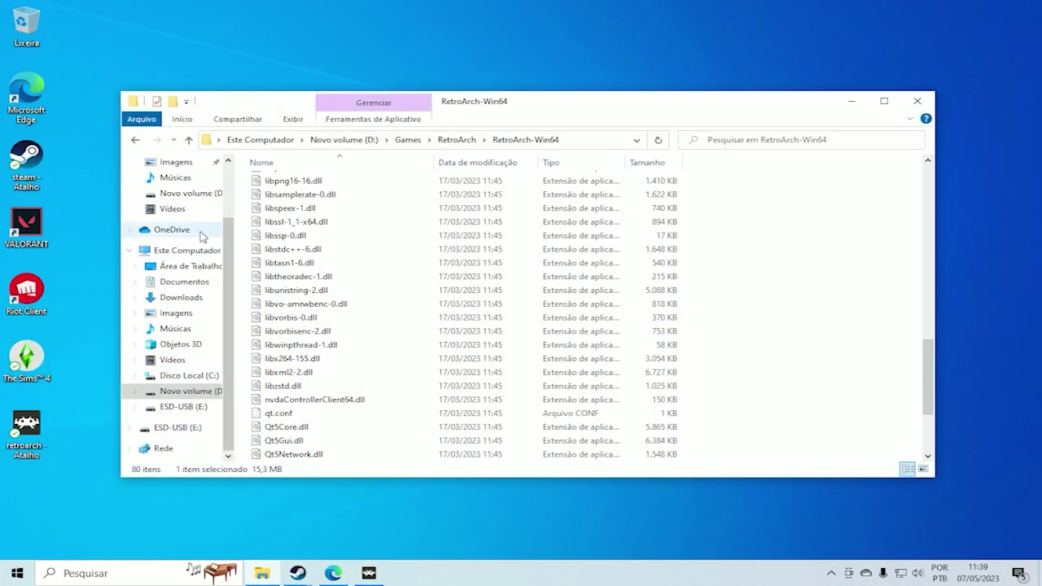
pyautogui.scroll(2, 185, 225)
pyautogui.click(180, 203)
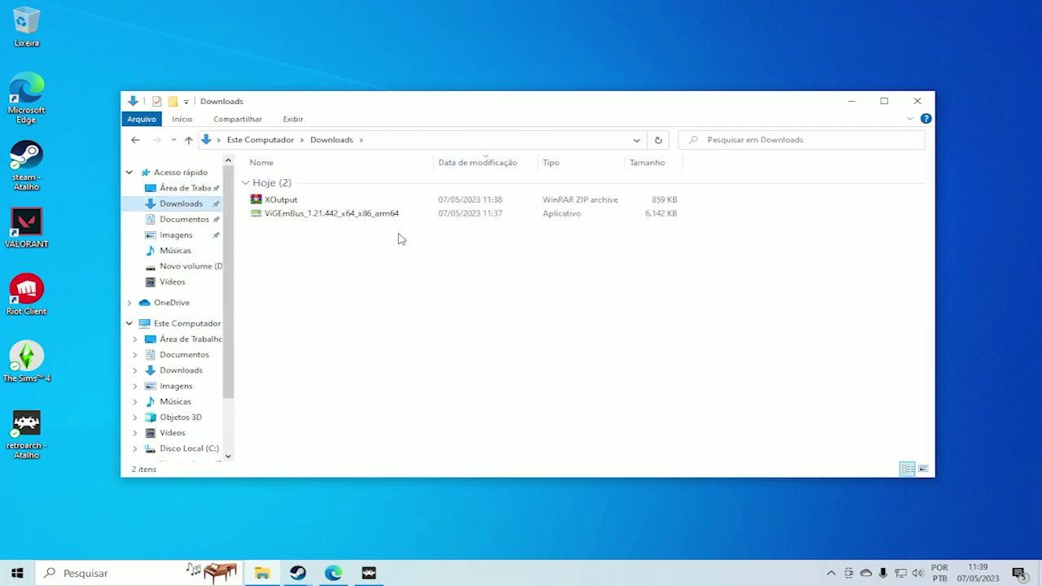
pyautogui.click(279, 200)
pyautogui.rightClick(279, 201)
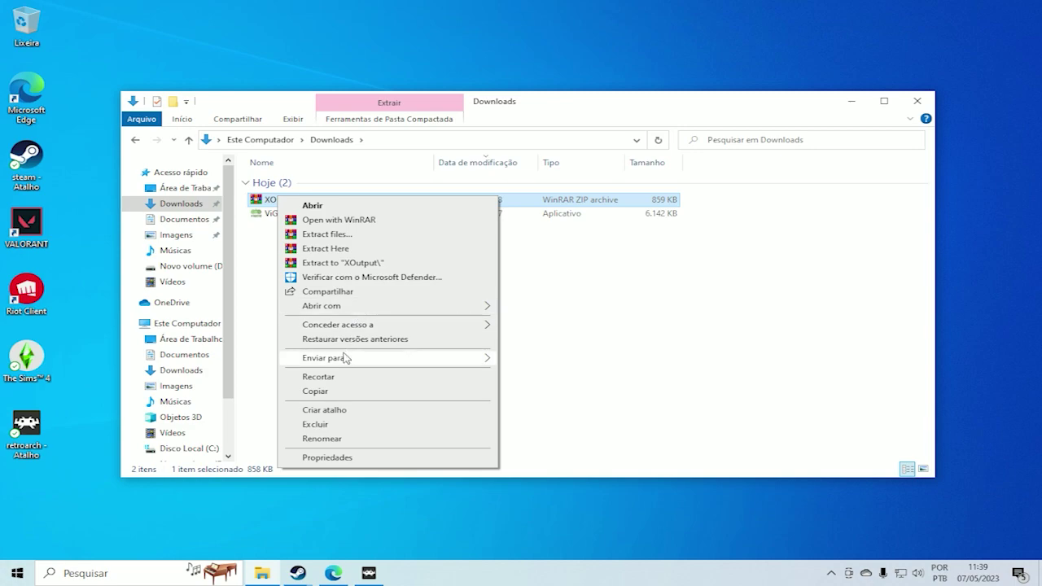
pyautogui.click(317, 263)
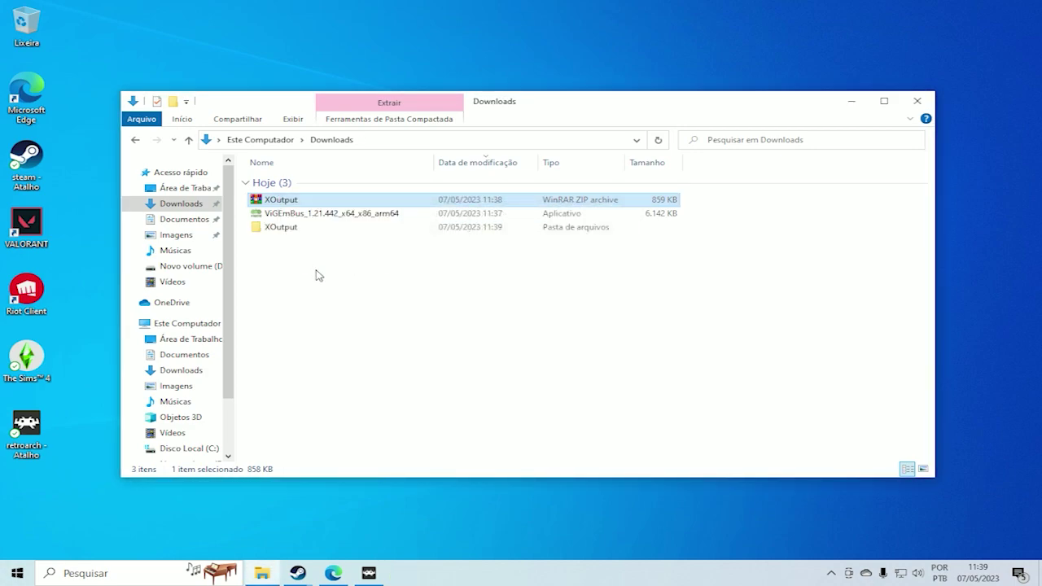
# - Move the extracted XOutput folder from Downloads into the Games folder on the Novo volume (D:) drive
pyautogui.click(278, 231)
pyautogui.rightClick(277, 231)
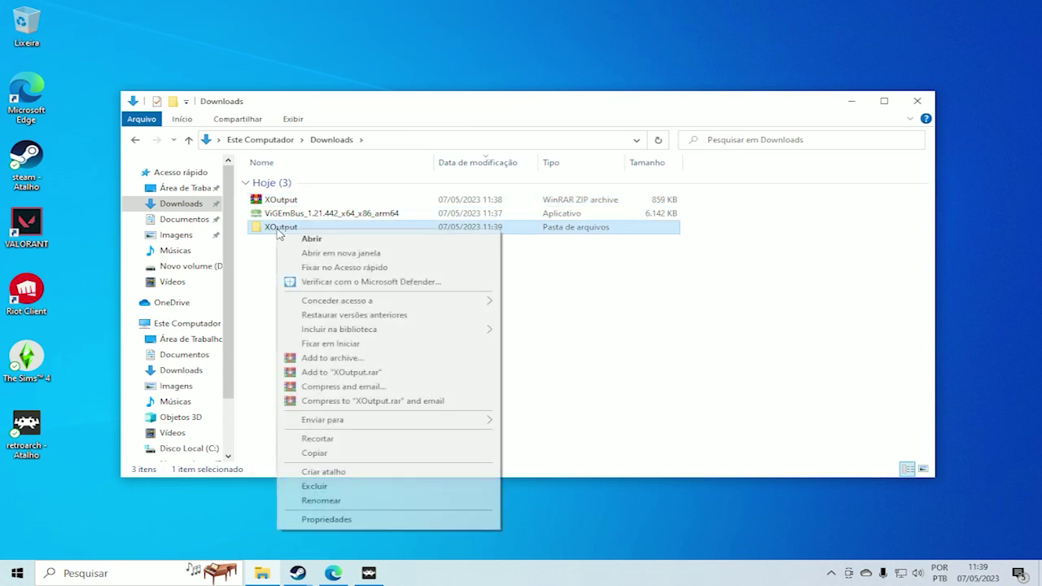
pyautogui.click(329, 452)
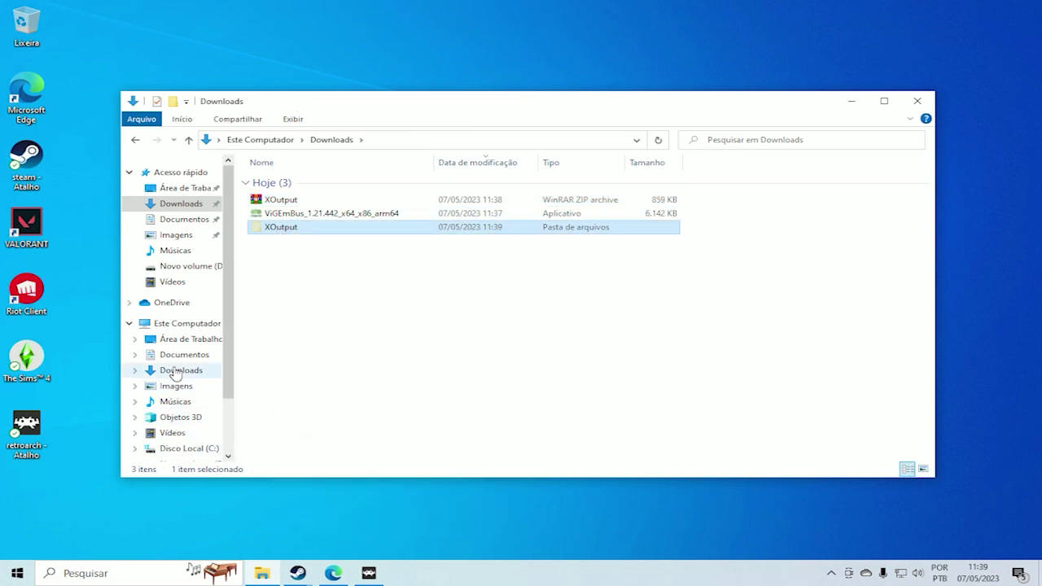
pyautogui.scroll(-3, 178, 358)
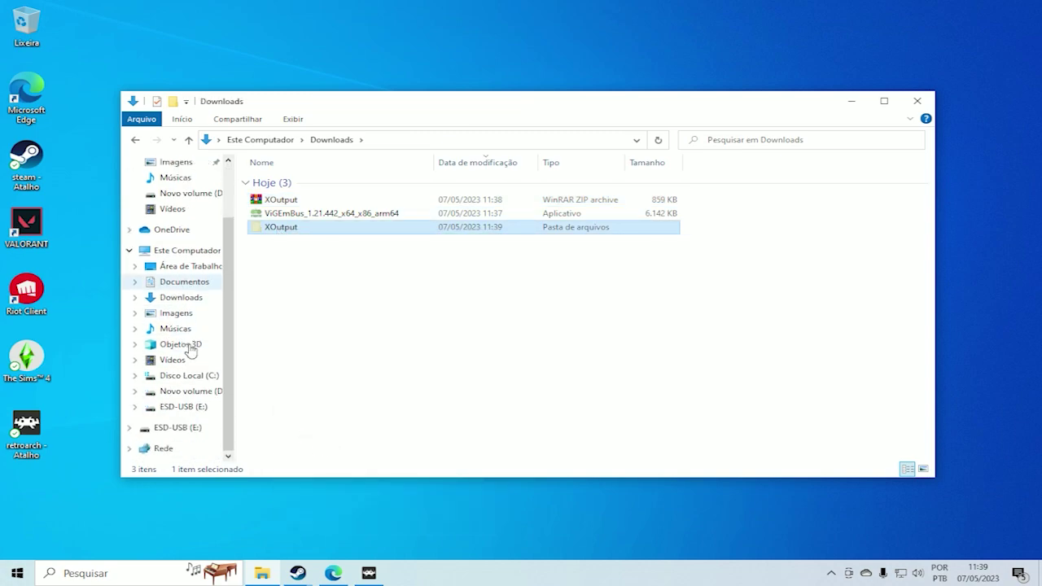
pyautogui.click(195, 391)
pyautogui.doubleClick(275, 197)
pyautogui.rightClick(328, 301)
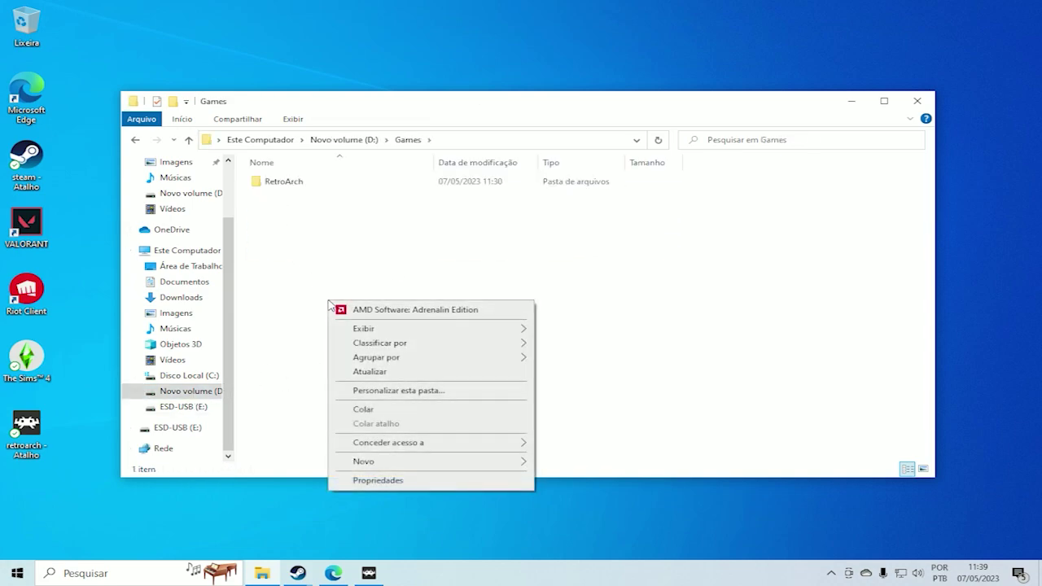
pyautogui.click(364, 410)
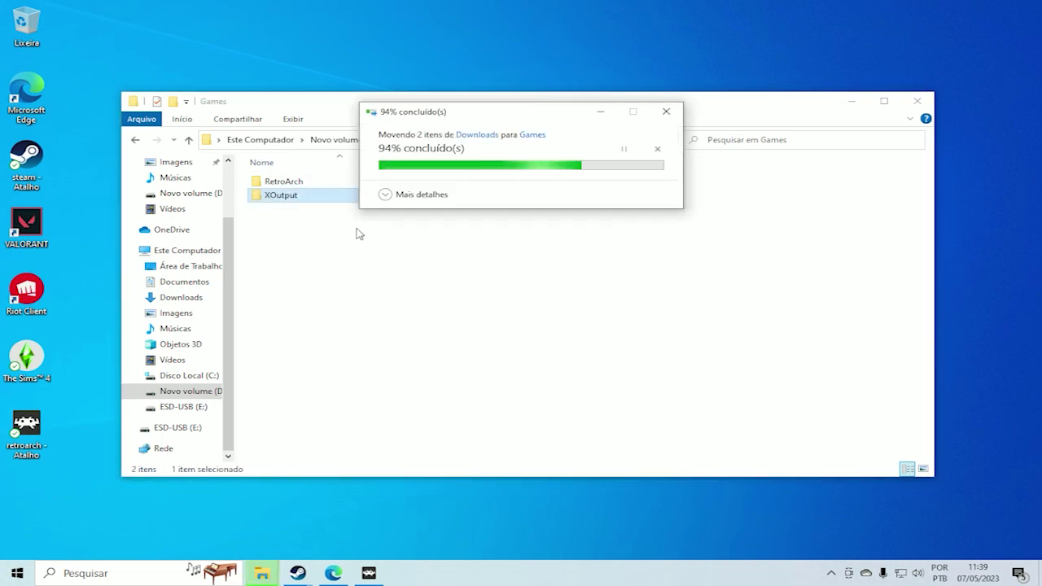
# - Create a desktop shortcut for the XOutput application in the moved XOutput folder
pyautogui.doubleClick(281, 199)
pyautogui.rightClick(268, 186)
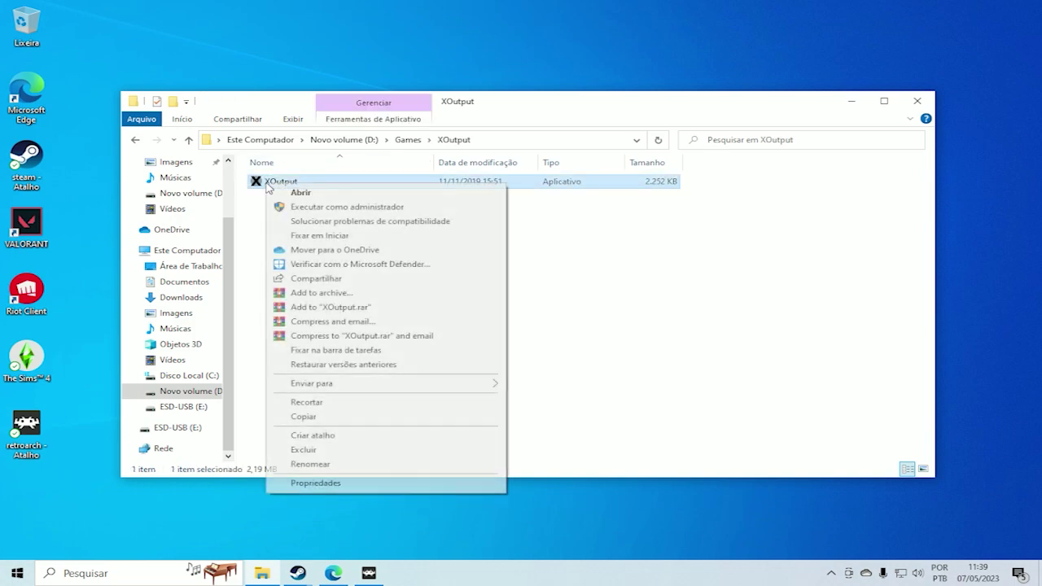
pyautogui.moveTo(350, 382)
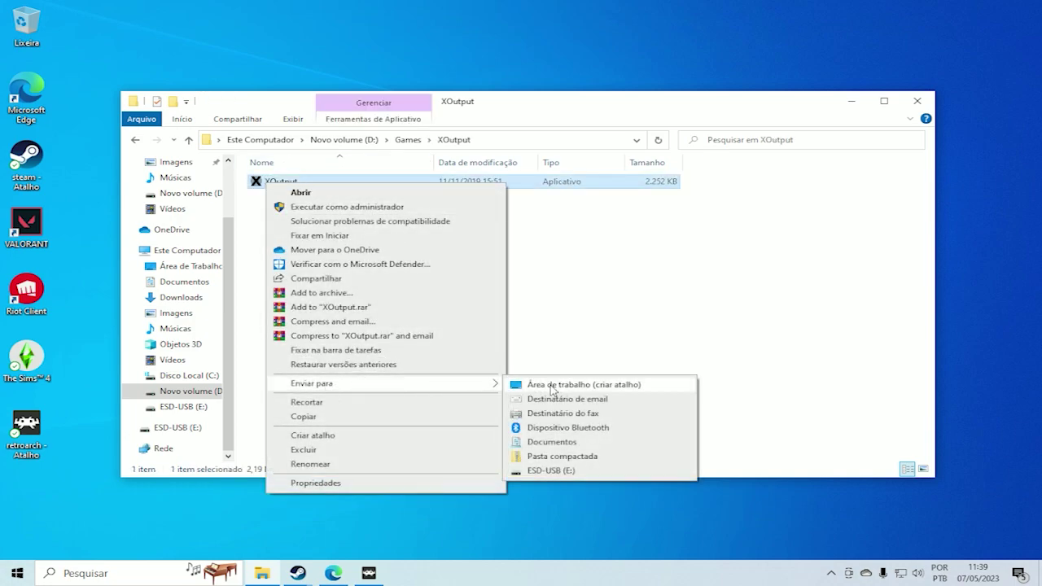
pyautogui.click(552, 386)
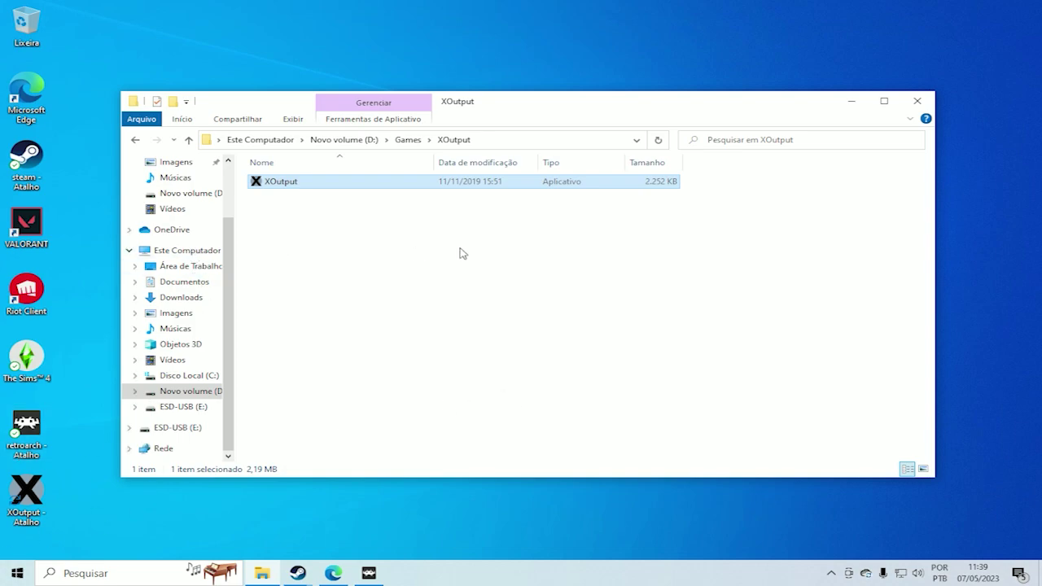
# - Launch the XOutput application from its folder and minimize the File Explorer window
pyautogui.doubleClick(281, 181)
pyautogui.click(855, 102)
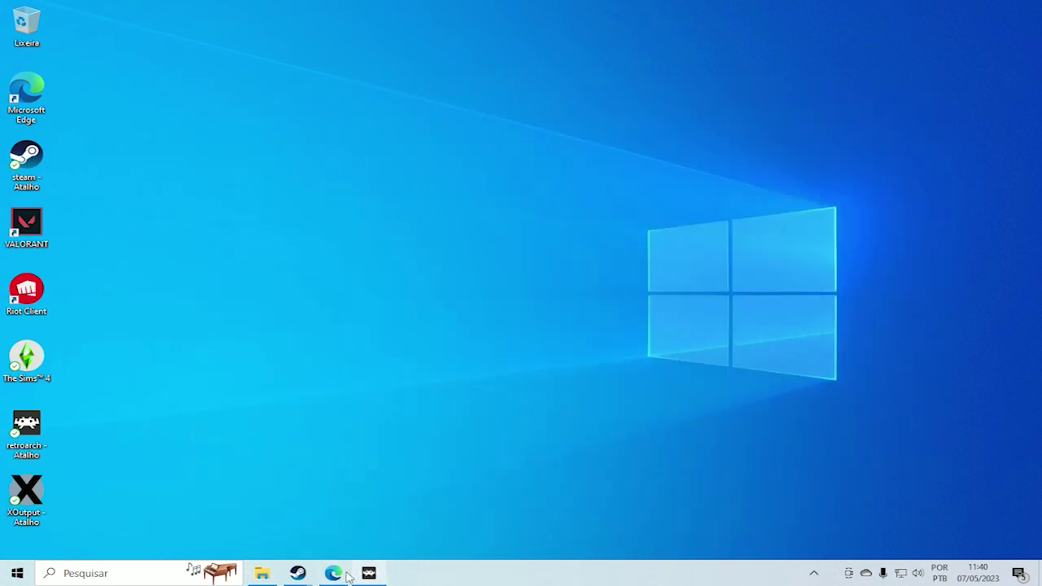
pyautogui.moveTo(262, 573)
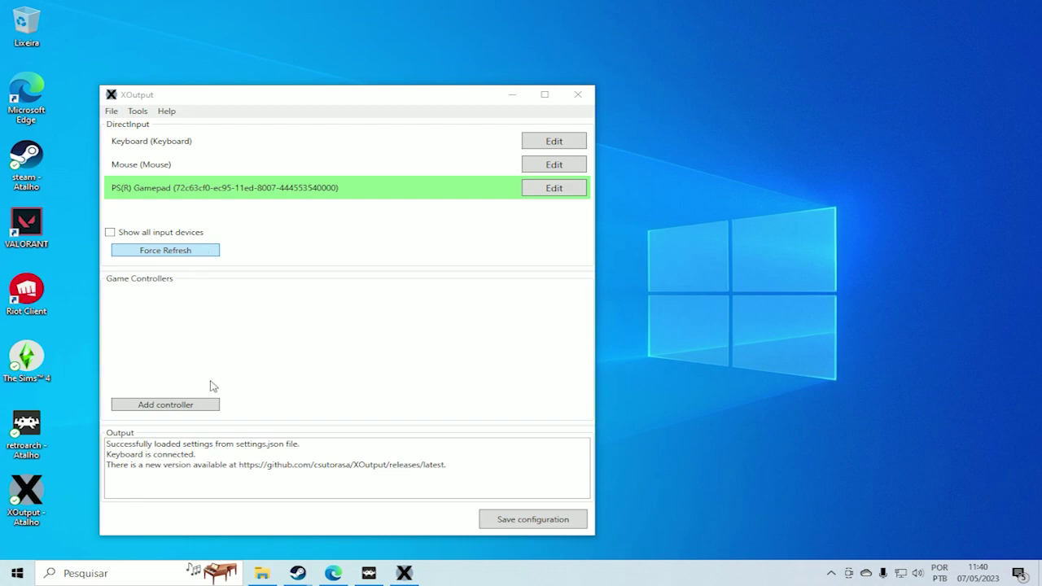
# - Add a game controller and use Configure All to map its axes, DPad and buttons to the PS(R) Gamepad, leaving Home unassigned
pyautogui.click(167, 409)
pyautogui.click(166, 406)
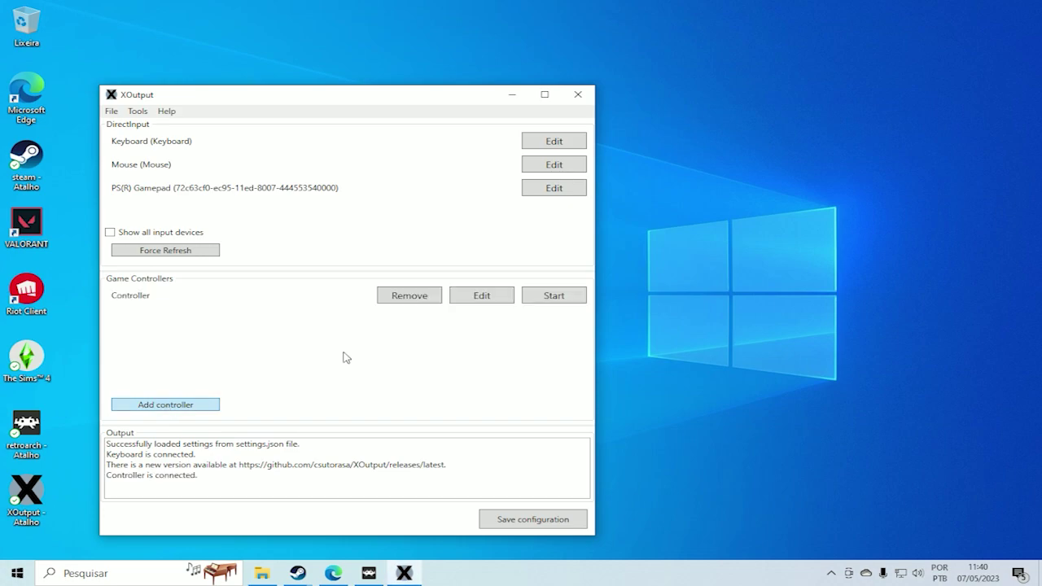
pyautogui.click(482, 298)
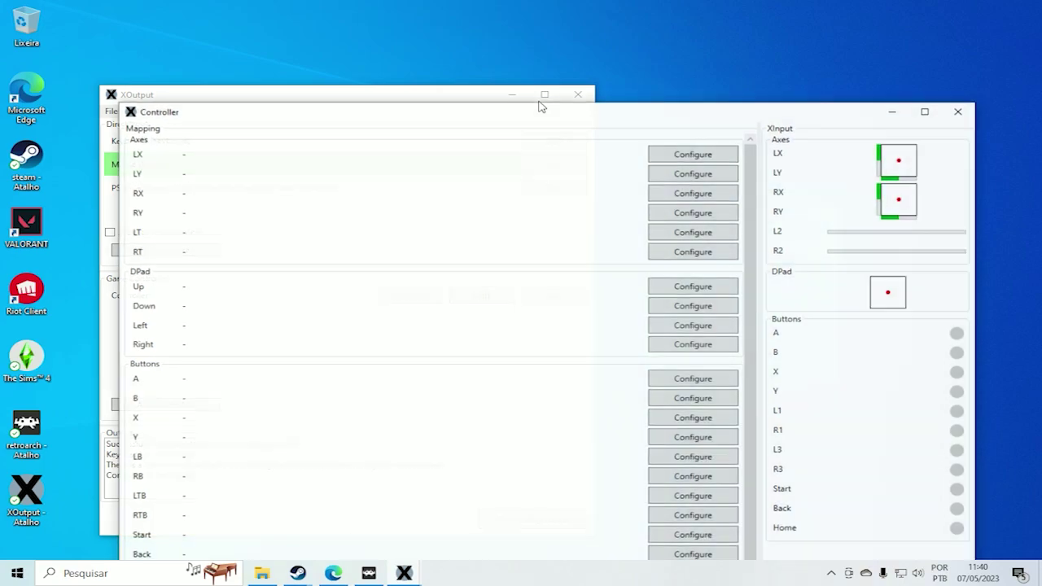
pyautogui.moveTo(551, 118); pyautogui.dragTo(539, 4)
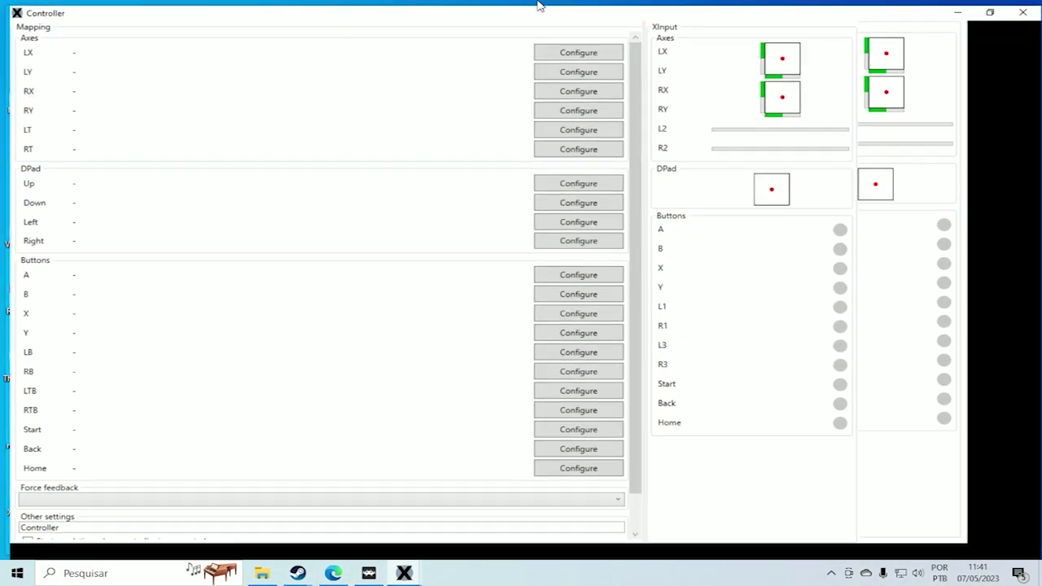
pyautogui.scroll(-1, 317, 342)
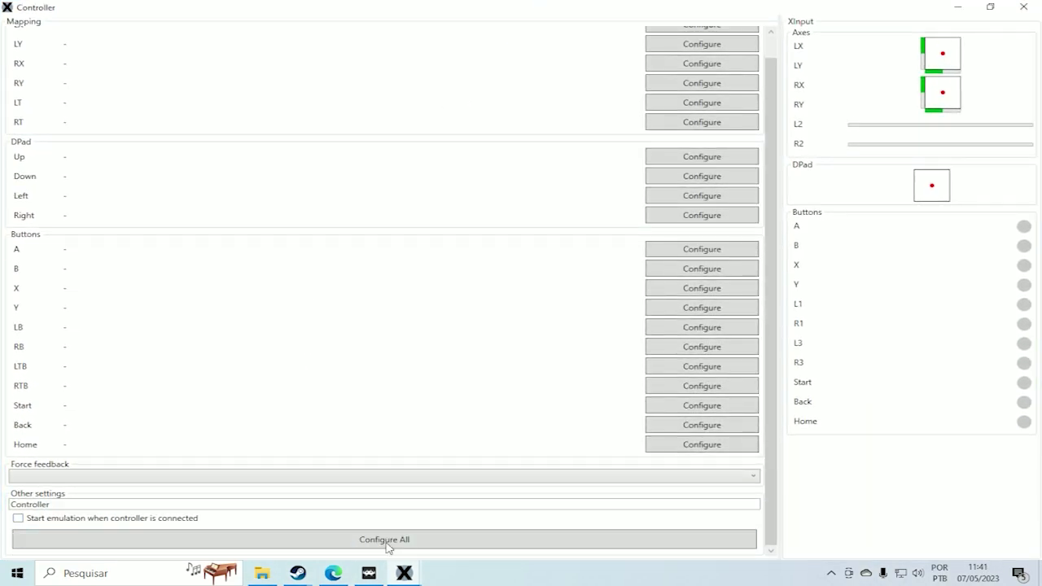
pyautogui.click(385, 540)
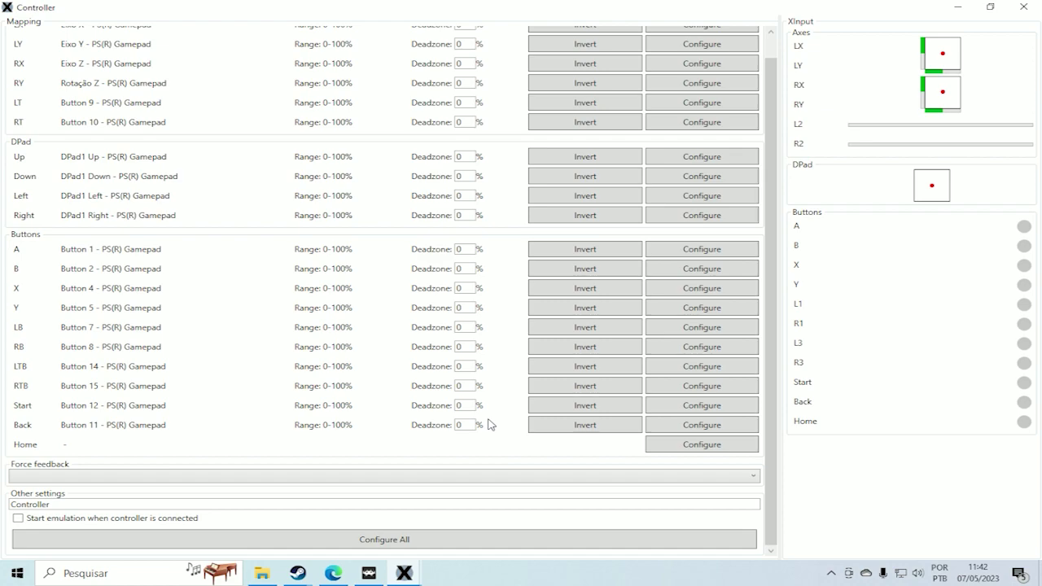
# - Invert the RY axis, mapped to Rotação Z of the PS(R) Gamepad, so its range is 100-0%
pyautogui.scroll(1, 566, 159)
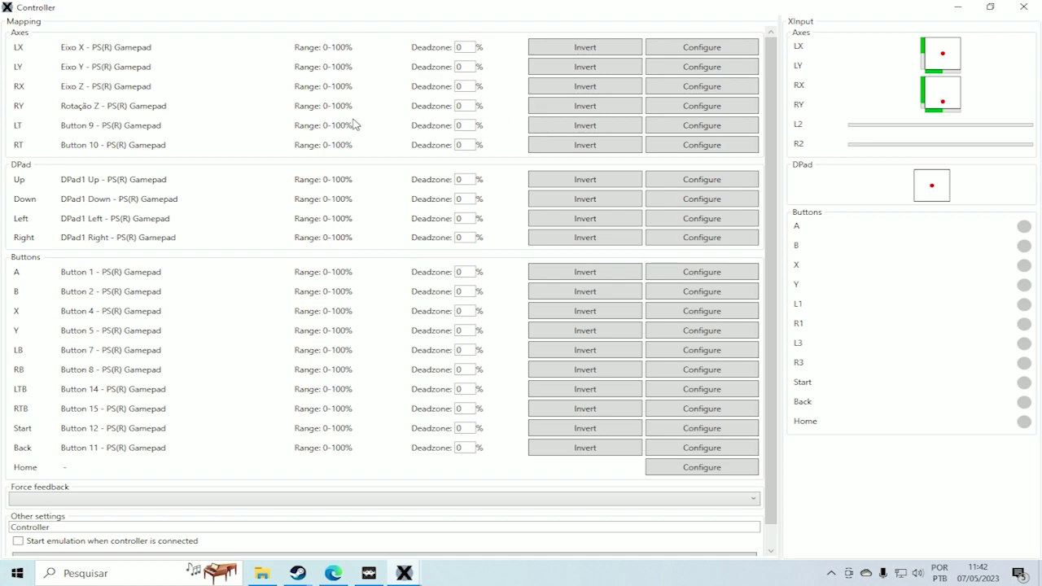
pyautogui.click(600, 109)
pyautogui.click(579, 111)
pyautogui.click(580, 110)
pyautogui.scroll(-1, 665, 363)
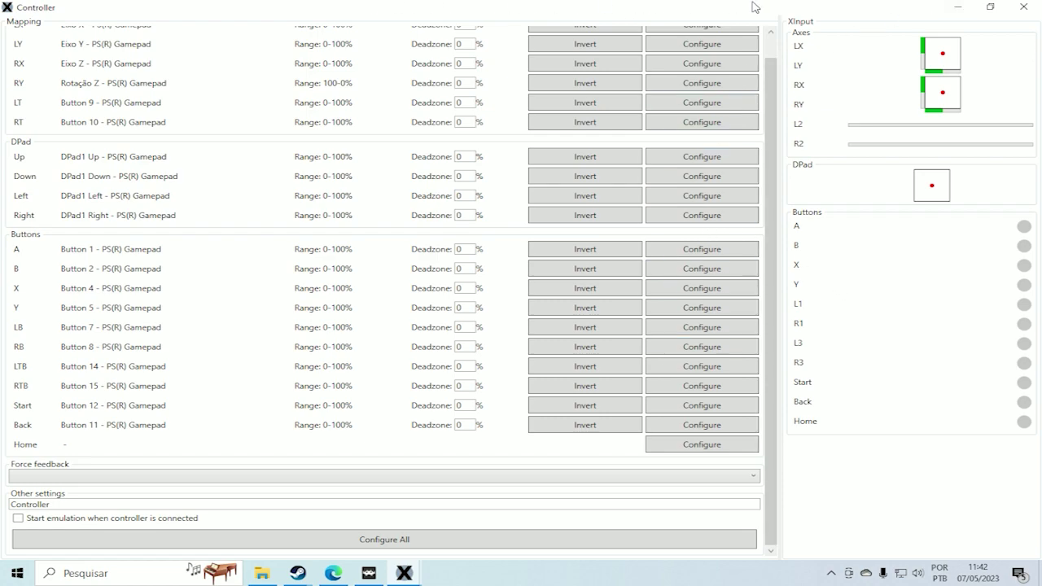
pyautogui.click(966, 7)
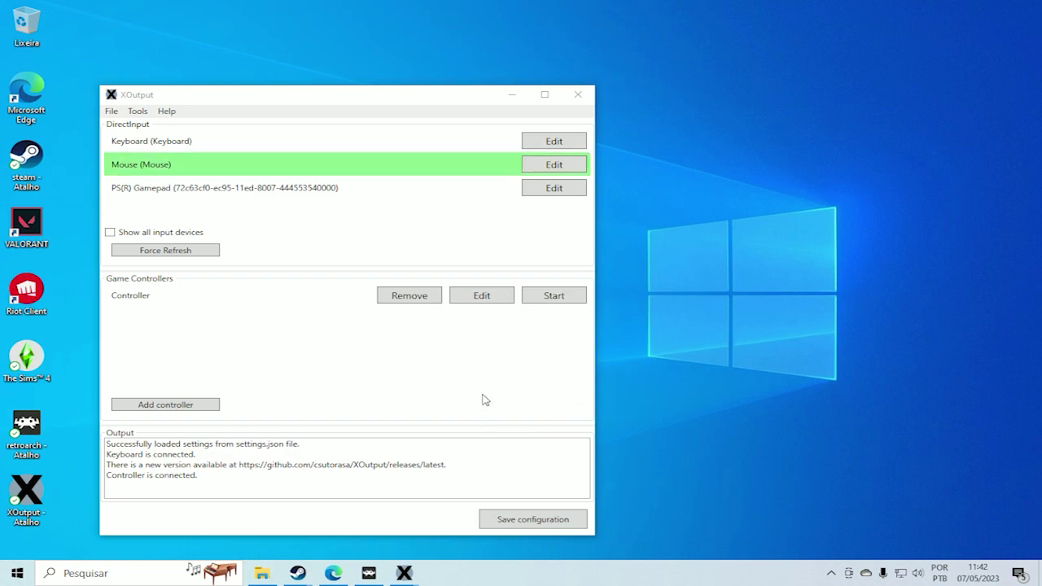
pyautogui.moveTo(415, 576)
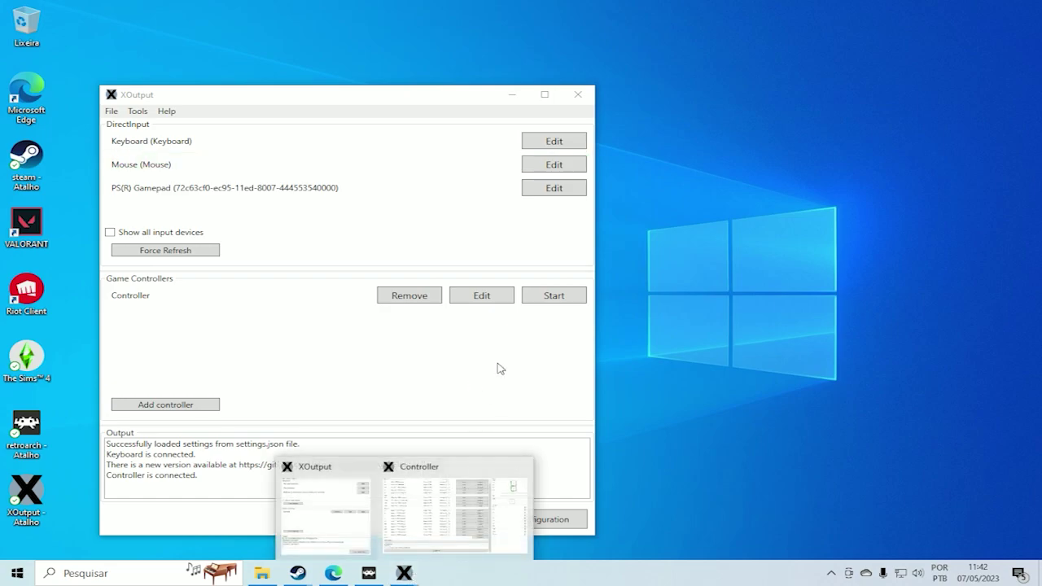
pyautogui.click(502, 470)
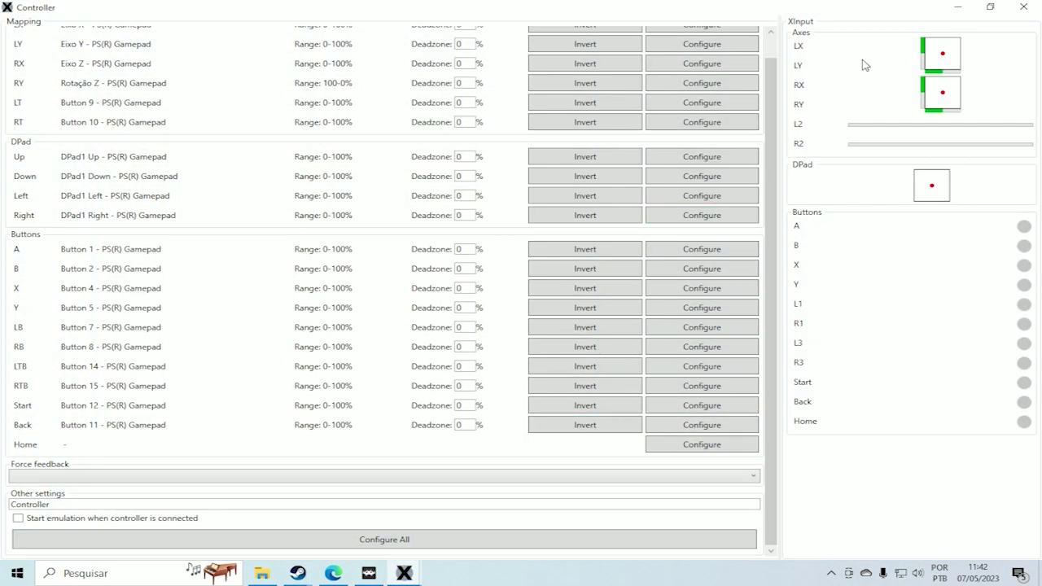
pyautogui.click(954, 8)
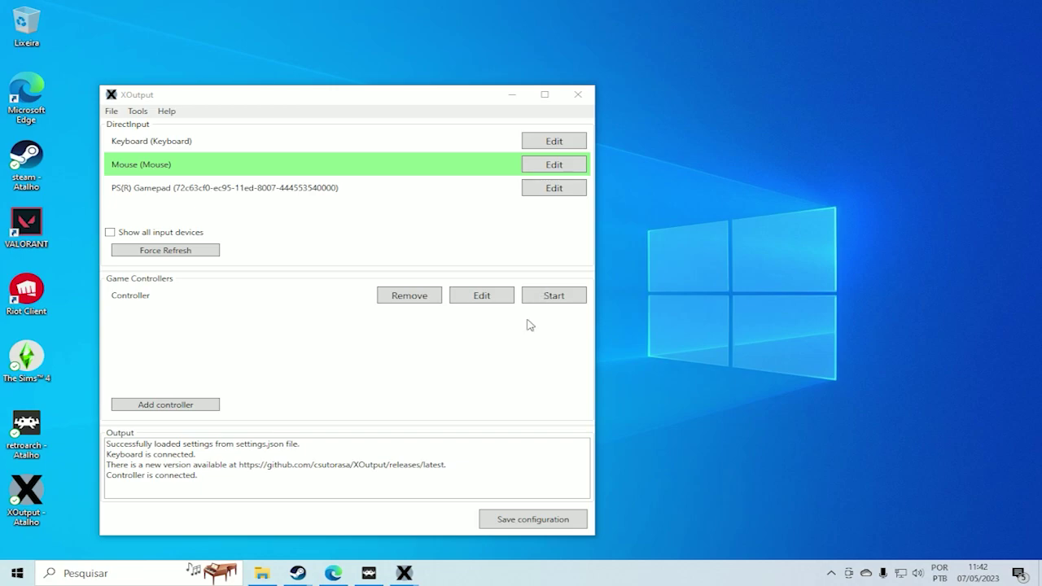
pyautogui.moveTo(407, 573)
pyautogui.click(460, 502)
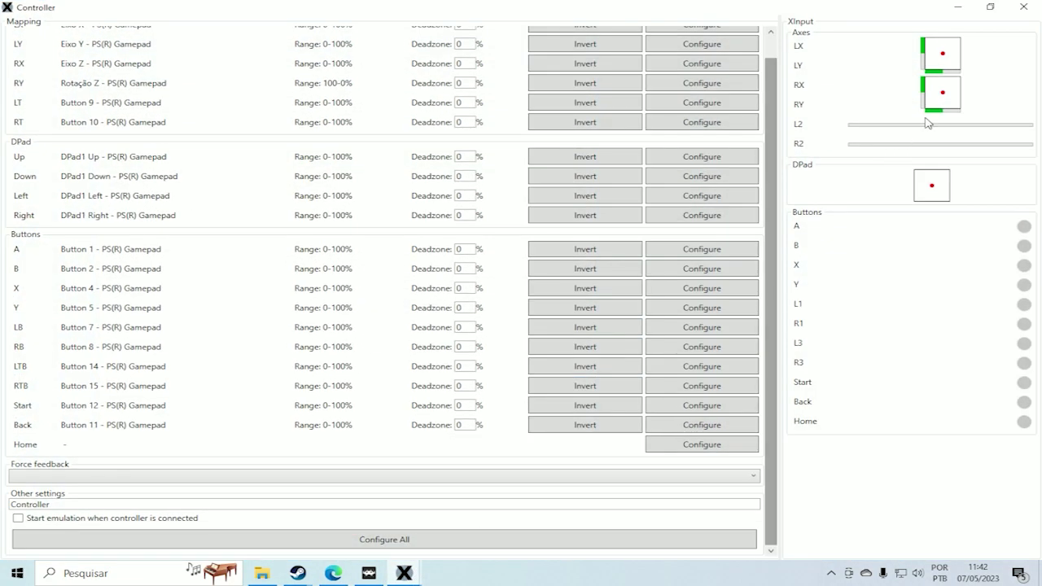
# - Close the controller's mapping window, save the XOutput configuration, and start emulating the controller
pyautogui.click(1024, 7)
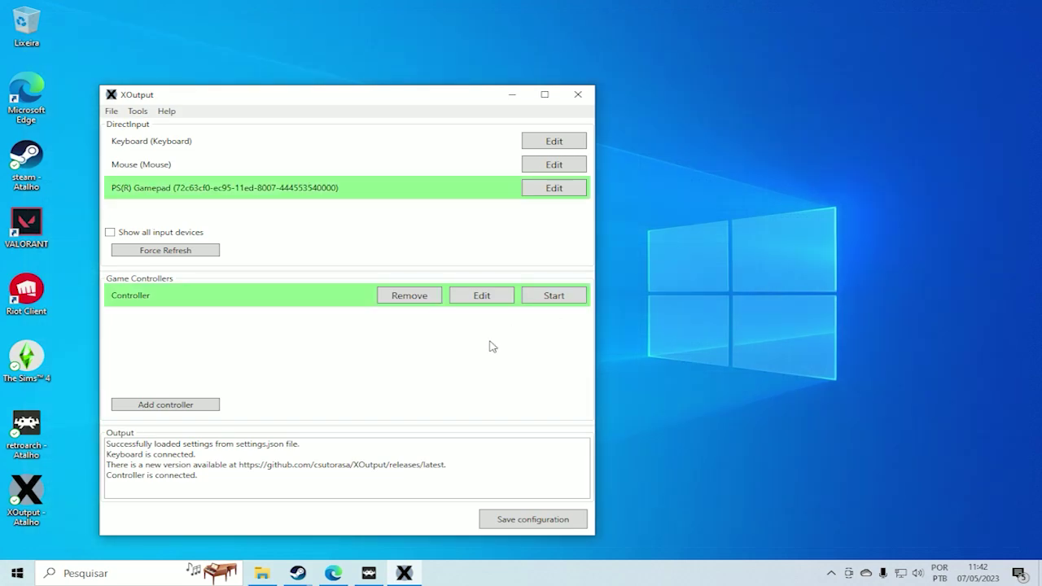
pyautogui.click(513, 521)
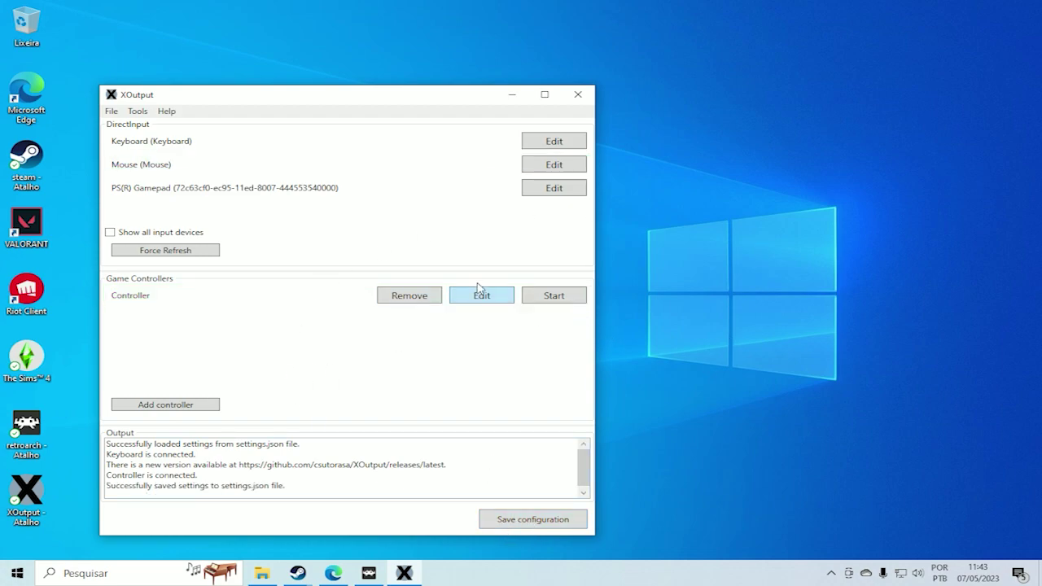
pyautogui.click(542, 296)
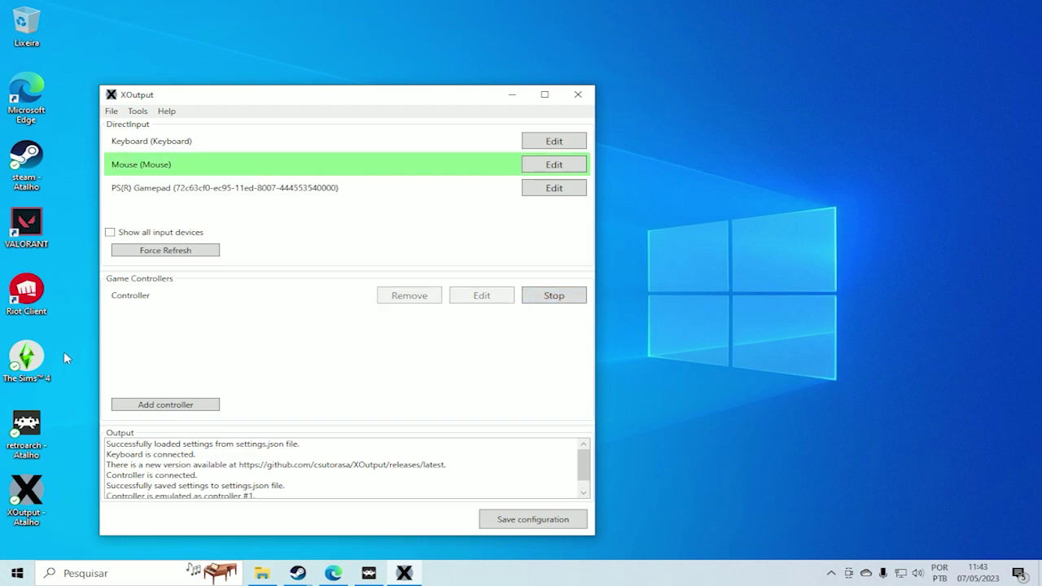